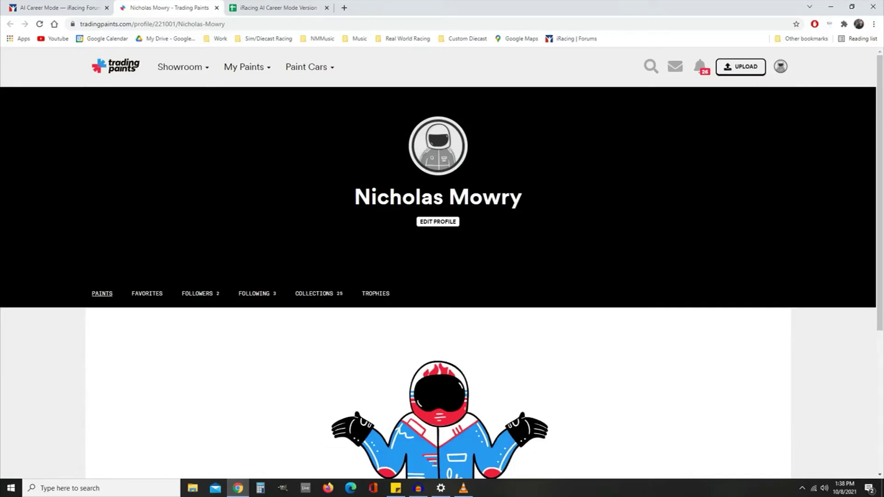
Open the Trading Paints profile's collections and browse through the AI Career Mode car sets.
{"action": "scroll", "coordinate": [442, 276], "scroll_direction": "down", "scroll_amount": 5}
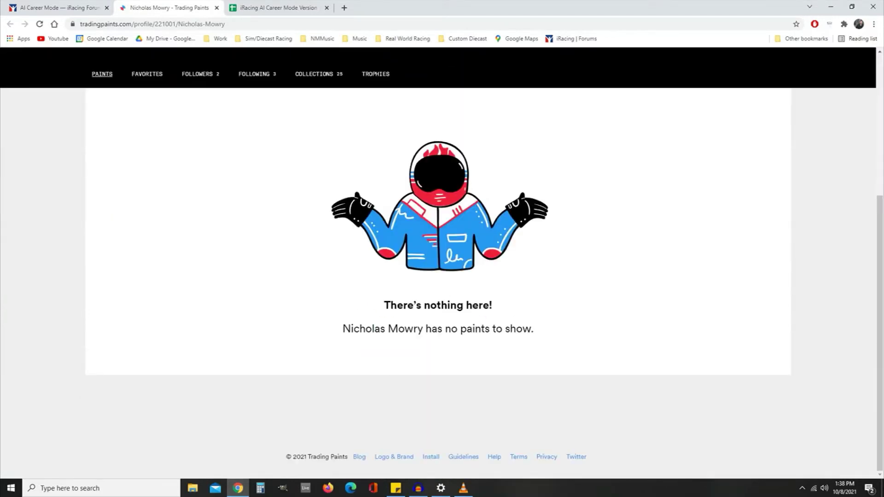
{"action": "scroll", "coordinate": [318, 293], "scroll_direction": "up", "scroll_amount": 5}
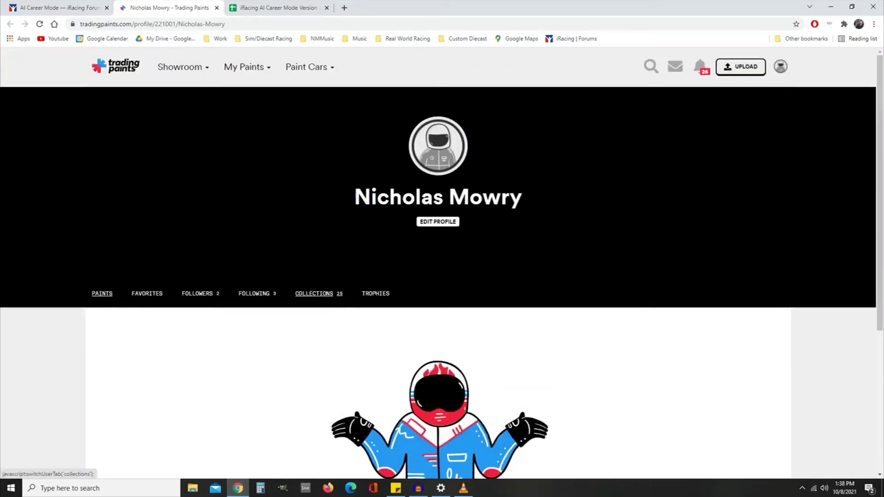
{"action": "left_click", "coordinate": [319, 294]}
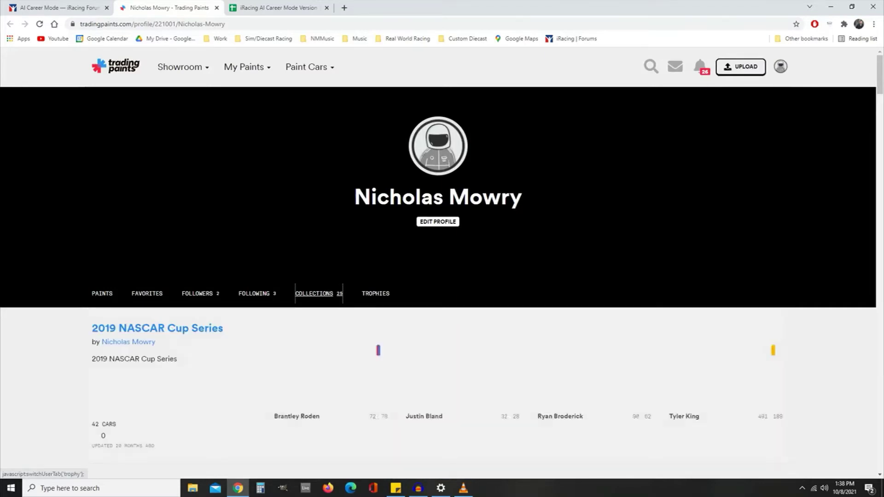
{"action": "scroll", "coordinate": [318, 293], "scroll_direction": "down", "scroll_amount": 2}
{"action": "scroll", "coordinate": [438, 276], "scroll_direction": "down", "scroll_amount": 3}
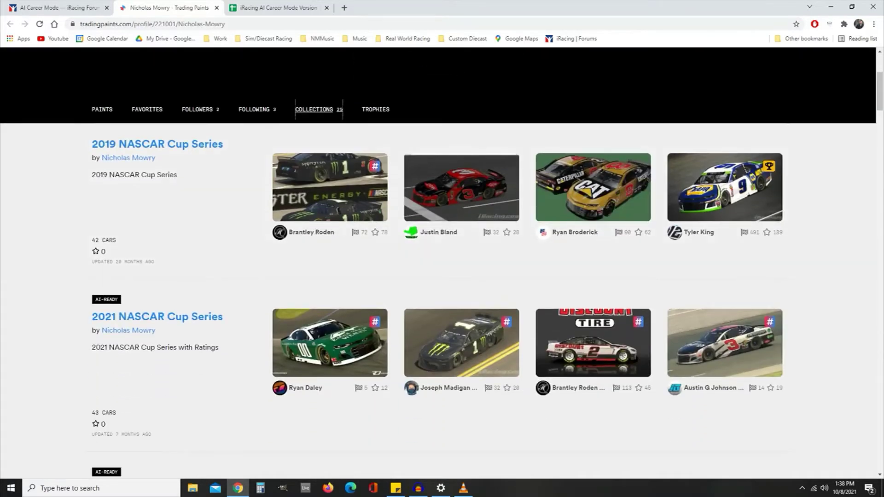
{"action": "scroll", "coordinate": [442, 276], "scroll_direction": "down", "scroll_amount": 6}
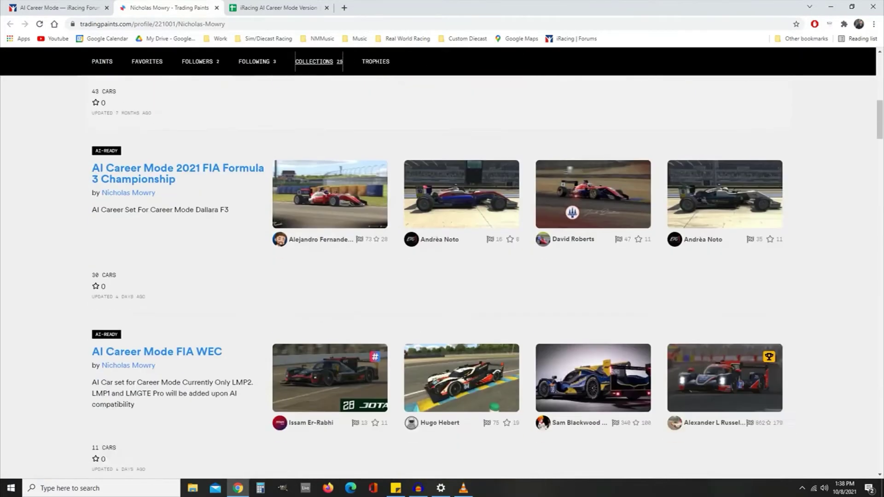
{"action": "scroll", "coordinate": [166, 132], "scroll_direction": "down", "scroll_amount": 1}
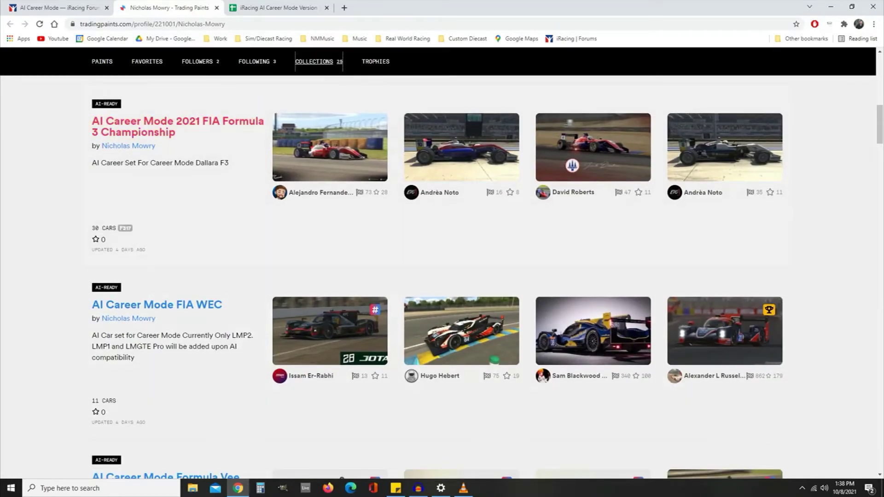
{"action": "scroll", "coordinate": [442, 276], "scroll_direction": "down", "scroll_amount": 15}
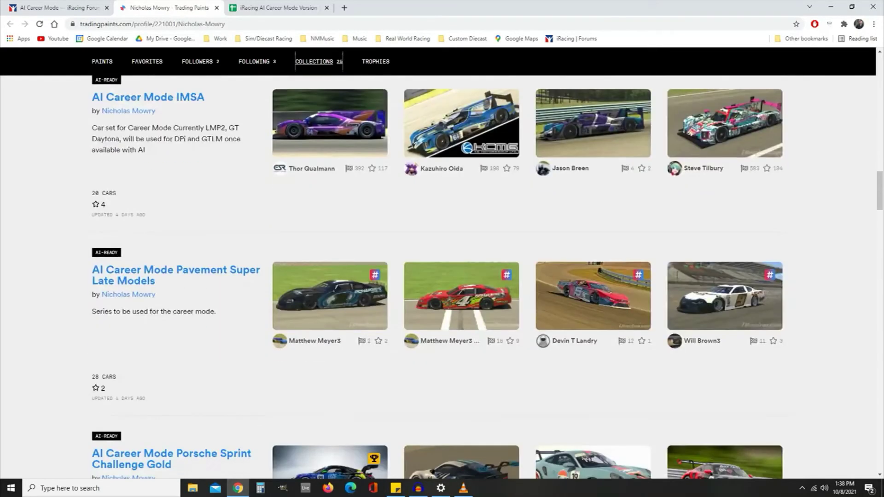
{"action": "scroll", "coordinate": [443, 276], "scroll_direction": "down", "scroll_amount": 18}
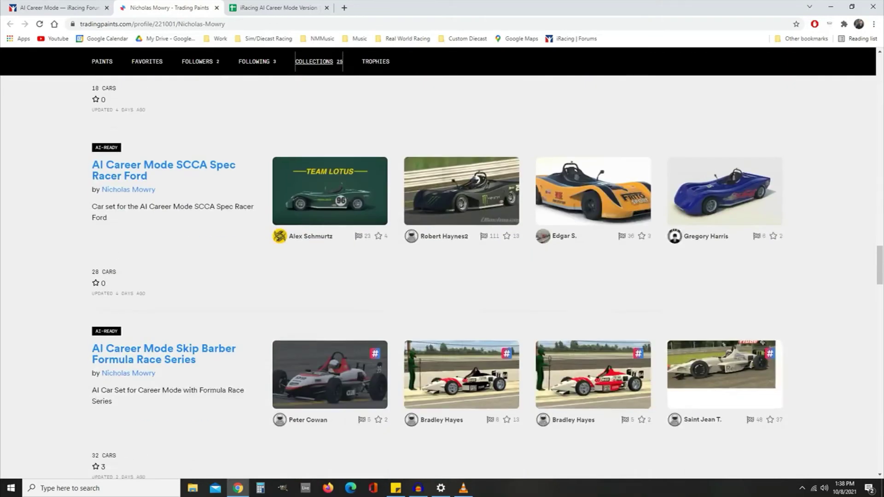
{"action": "scroll", "coordinate": [166, 276], "scroll_direction": "down", "scroll_amount": 9}
{"action": "scroll", "coordinate": [166, 277], "scroll_direction": "up", "scroll_amount": 3}
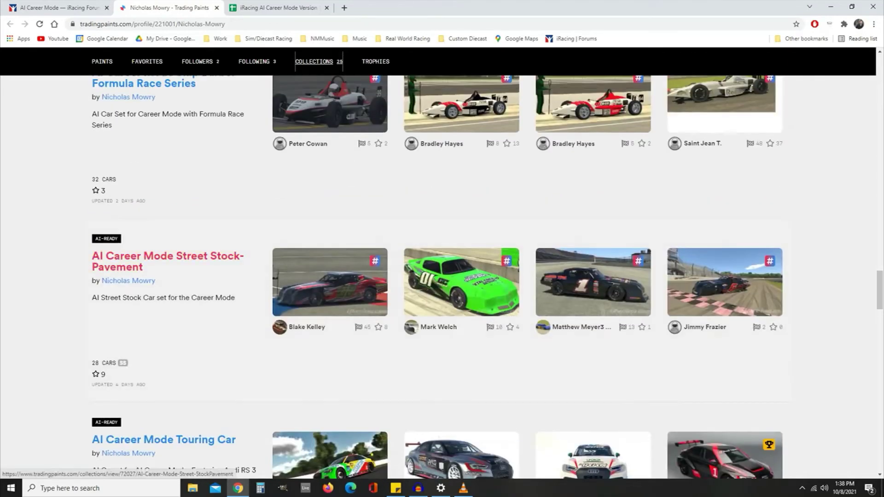
Open the AI Career Mode Street Stock-Pavement collection and look through its car paints.
{"action": "left_click", "coordinate": [168, 261]}
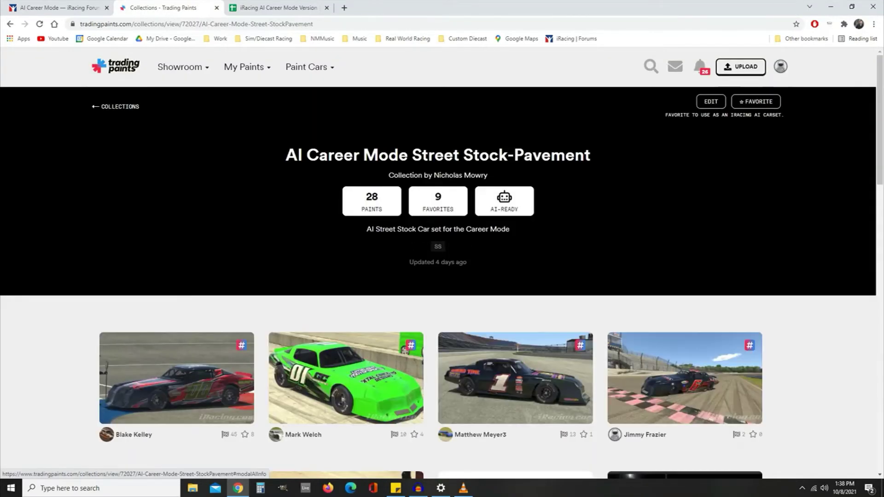
{"action": "scroll", "coordinate": [442, 277], "scroll_direction": "down", "scroll_amount": 1}
{"action": "scroll", "coordinate": [443, 276], "scroll_direction": "up", "scroll_amount": 1}
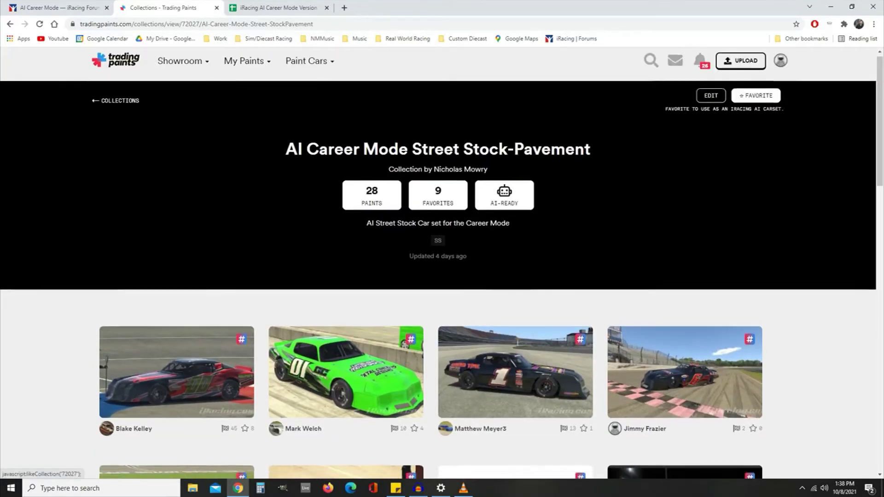
{"action": "scroll", "coordinate": [756, 102], "scroll_direction": "down", "scroll_amount": 9}
{"action": "scroll", "coordinate": [685, 119], "scroll_direction": "down", "scroll_amount": 5}
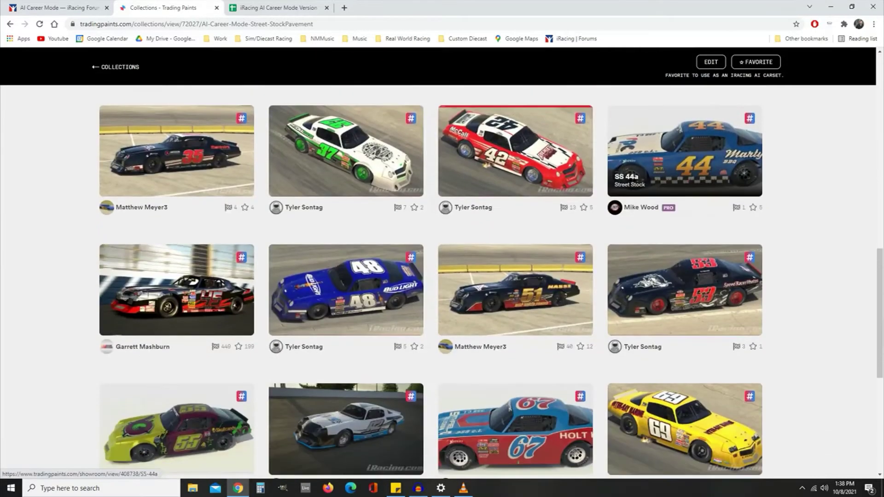
{"action": "scroll", "coordinate": [685, 119], "scroll_direction": "down", "scroll_amount": 7}
{"action": "scroll", "coordinate": [686, 119], "scroll_direction": "up", "scroll_amount": 8}
{"action": "scroll", "coordinate": [442, 281], "scroll_direction": "up", "scroll_amount": 12}
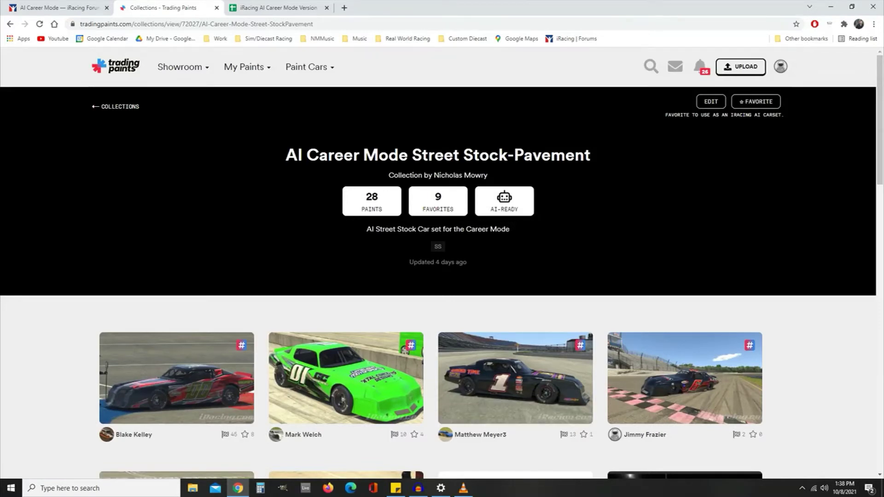
Switch to the iRacing AI Career Mode Version 1.0 spreadsheet and find the Street Stock-Pavement entry on the Series sheet.
{"action": "left_click", "coordinate": [59, 8]}
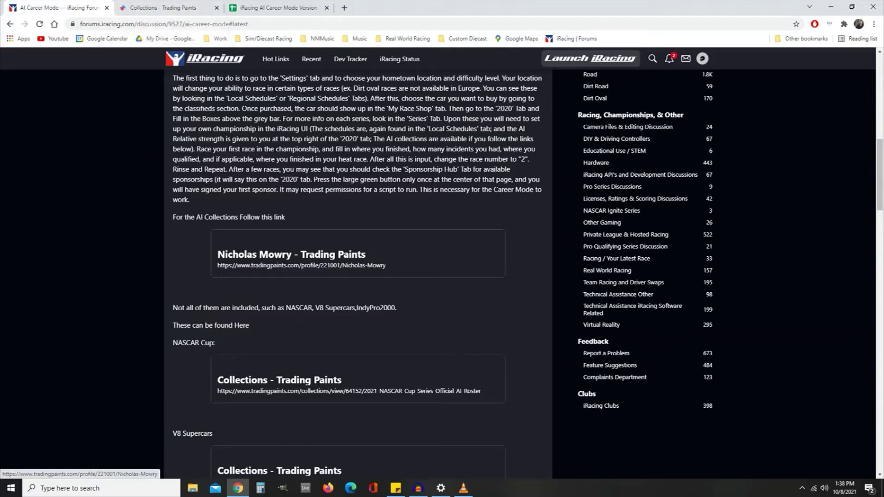
{"action": "left_click", "coordinate": [277, 8]}
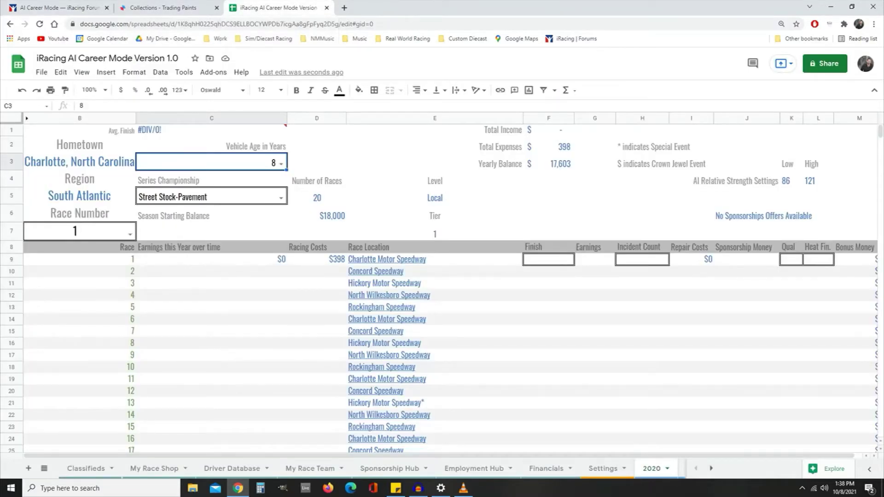
{"action": "mouse_move", "coordinate": [382, 367]}
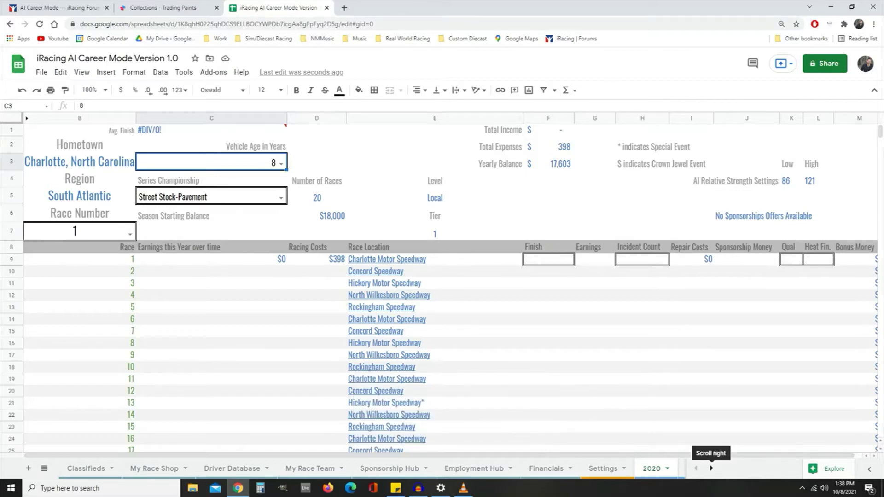
{"action": "left_click", "coordinate": [711, 468]}
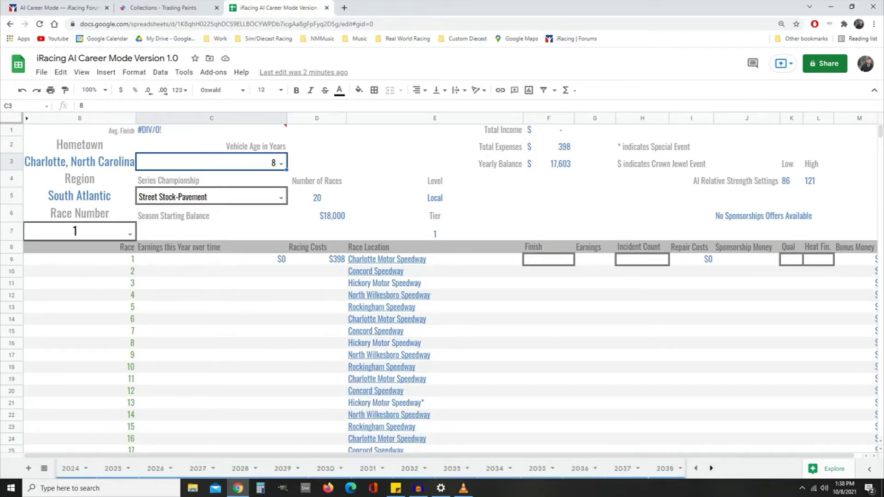
{"action": "left_click", "coordinate": [712, 468]}
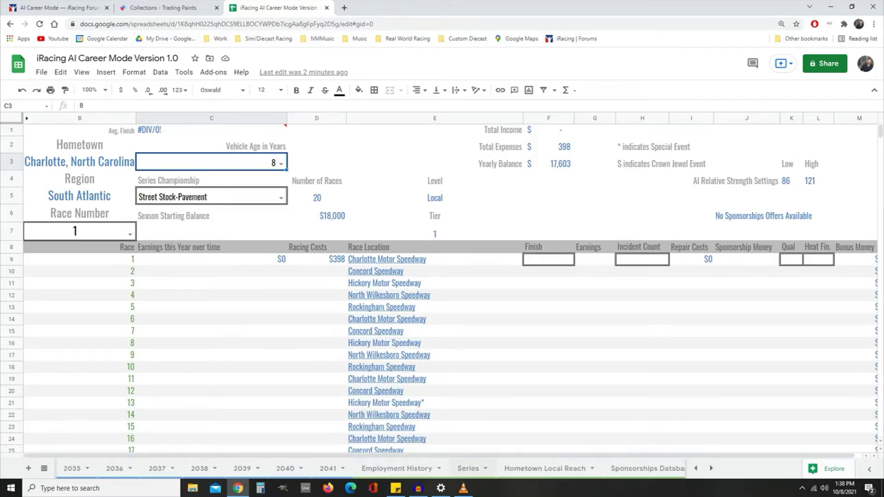
{"action": "left_click", "coordinate": [468, 469]}
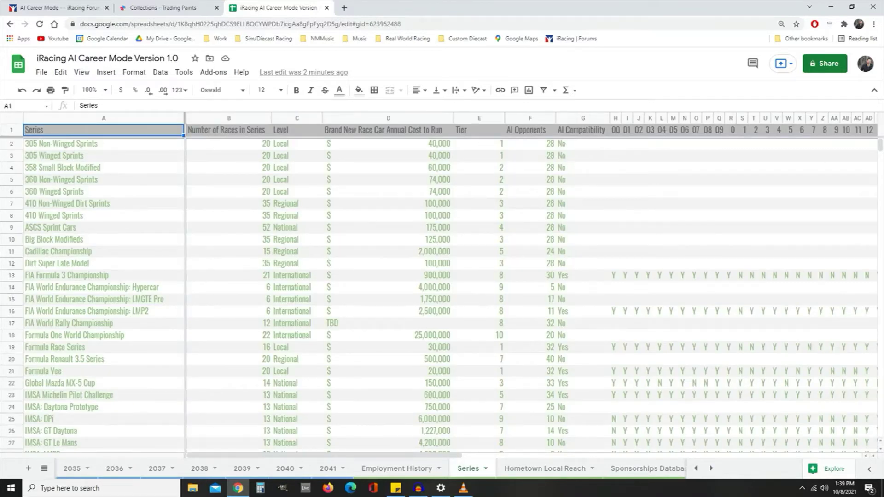
{"action": "scroll", "coordinate": [443, 295], "scroll_direction": "down", "scroll_amount": 4}
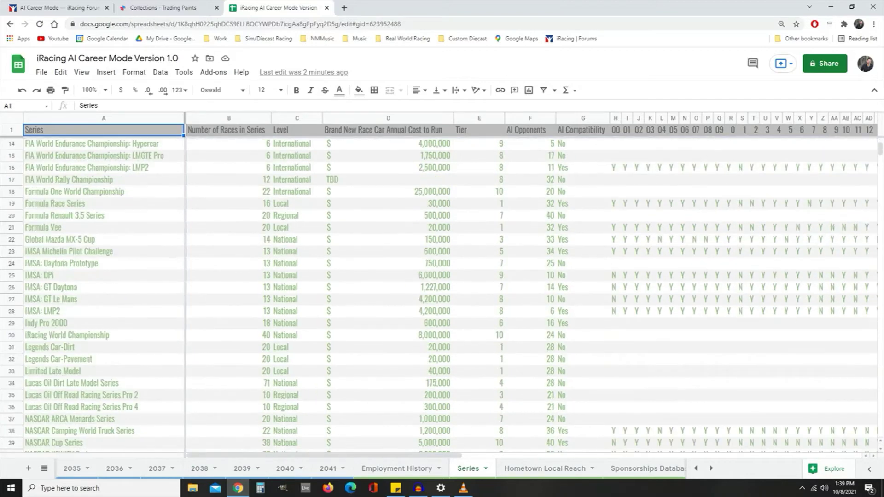
{"action": "scroll", "coordinate": [442, 295], "scroll_direction": "down", "scroll_amount": 7}
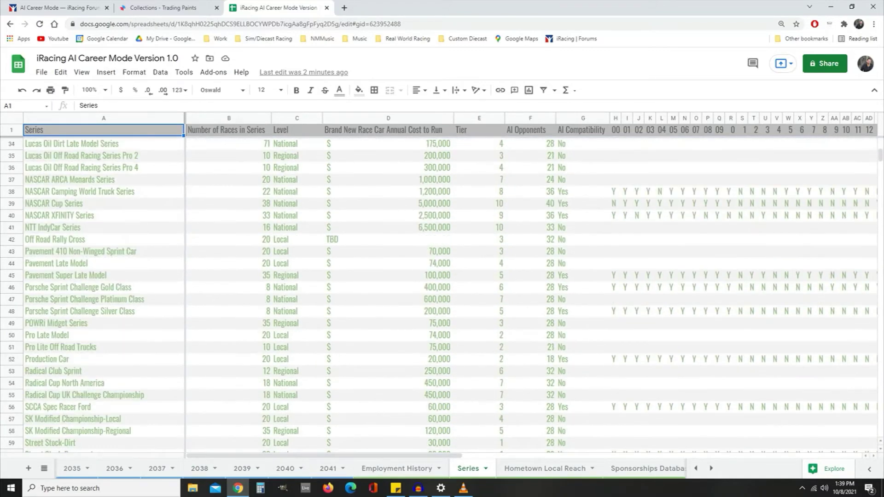
{"action": "scroll", "coordinate": [442, 295], "scroll_direction": "down", "scroll_amount": 3}
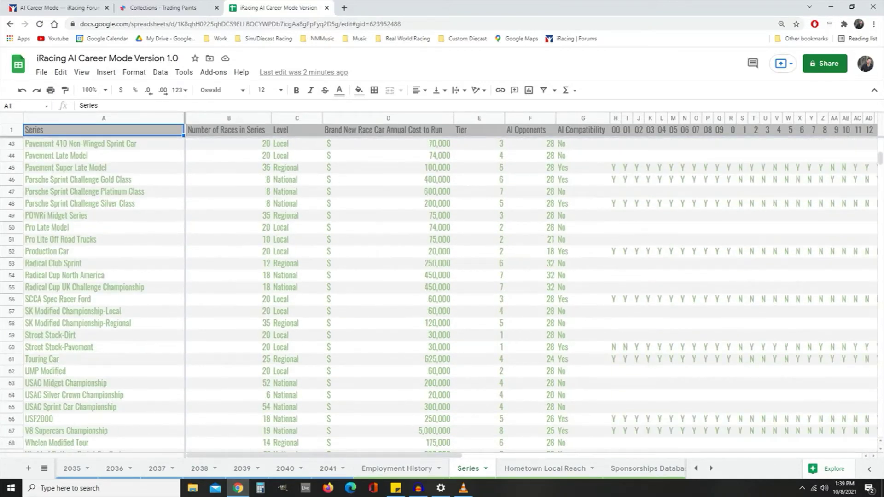
Examine the Street Stock-Pavement row's Y/N entries across the numbered columns from 00 to 41, ending back at the series name.
{"action": "left_click", "coordinate": [103, 348]}
{"action": "key", "text": "Right"}
{"action": "key", "text": "Right"}
{"action": "key", "text": "Right"}
{"action": "key", "text": "Right"}
{"action": "key", "text": "Right"}
{"action": "key", "text": "Right"}
{"action": "key", "text": "Right"}
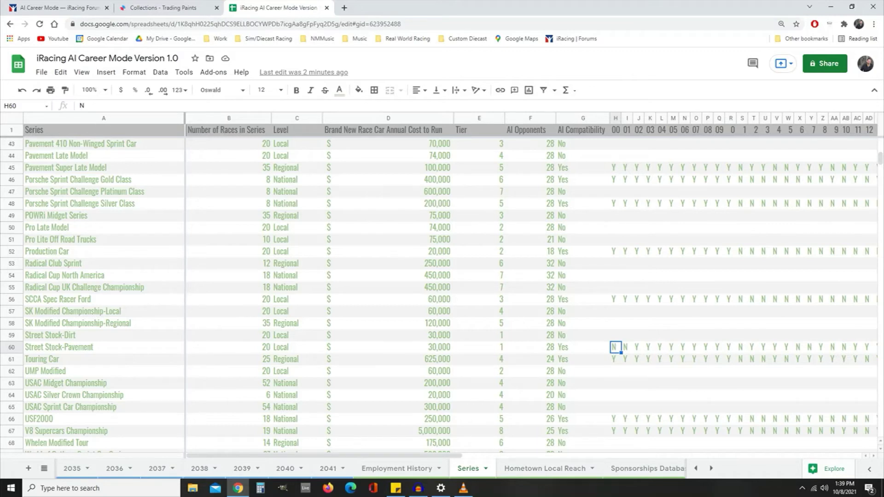
{"action": "key", "text": "Right"}
{"action": "key", "text": "Right"}
{"action": "key", "text": "Right"}
{"action": "key", "text": "Right"}
{"action": "key", "text": "Right"}
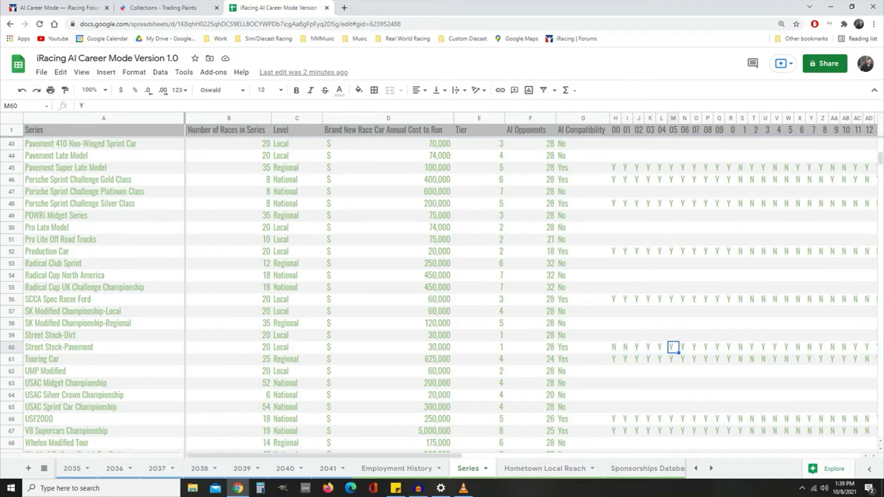
{"action": "key", "text": "Left"}
{"action": "key", "text": "Left"}
{"action": "key", "text": "Left"}
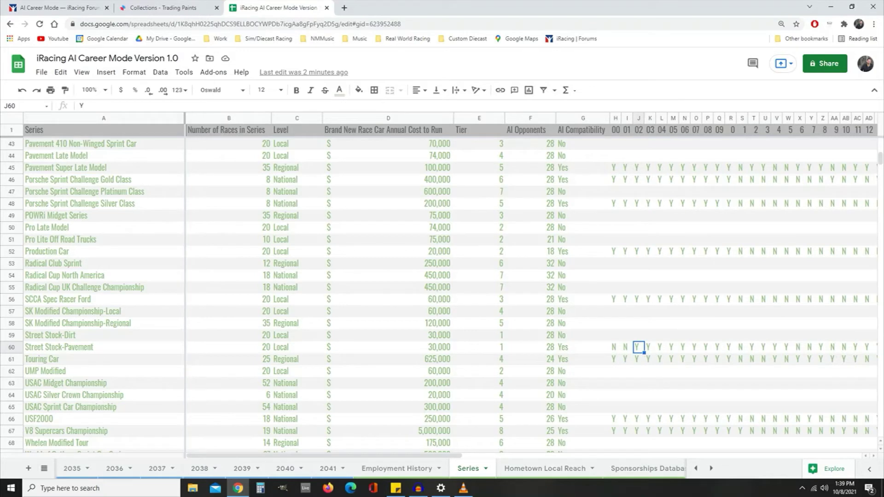
{"action": "key", "text": "Left"}
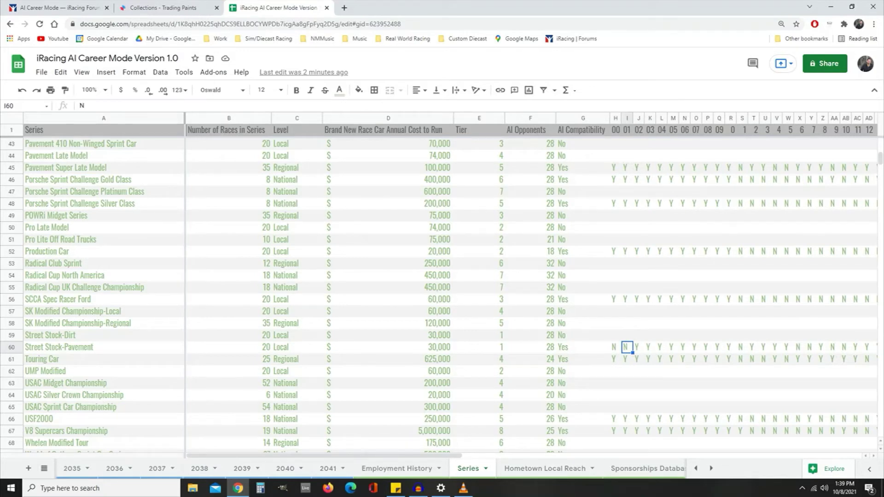
{"action": "key", "text": "Right"}
{"action": "key", "text": "Right"}
{"action": "key", "text": "Right"}
{"action": "key", "text": "Right"}
{"action": "key", "text": "Right"}
{"action": "key", "text": "Right"}
{"action": "key", "text": "Right"}
{"action": "key", "text": "Right"}
{"action": "key", "text": "Right"}
{"action": "key", "text": "Right"}
{"action": "key", "text": "Right"}
{"action": "key", "text": "Right"}
{"action": "key", "text": "Right"}
{"action": "key", "text": "Right"}
{"action": "key", "text": "Right"}
{"action": "key", "text": "Right"}
{"action": "key", "text": "Right"}
{"action": "key", "text": "Right"}
{"action": "key", "text": "Right"}
{"action": "key", "text": "Right"}
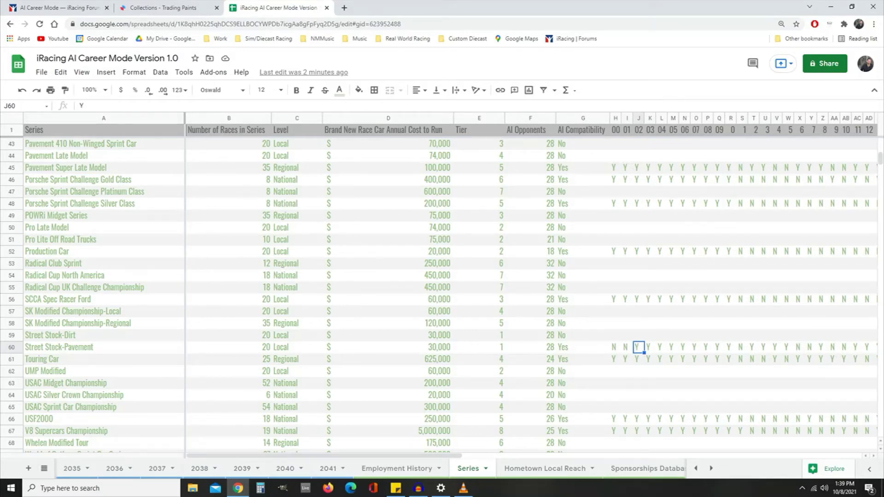
{"action": "key", "text": "Left"}
{"action": "key", "text": "Left"}
{"action": "key", "text": "Left"}
{"action": "key", "text": "Left"}
{"action": "key", "text": "Left"}
{"action": "key", "text": "Left"}
{"action": "key", "text": "Left"}
{"action": "key", "text": "Left"}
{"action": "key", "text": "Left"}
{"action": "key", "text": "Left"}
{"action": "key", "text": "Left"}
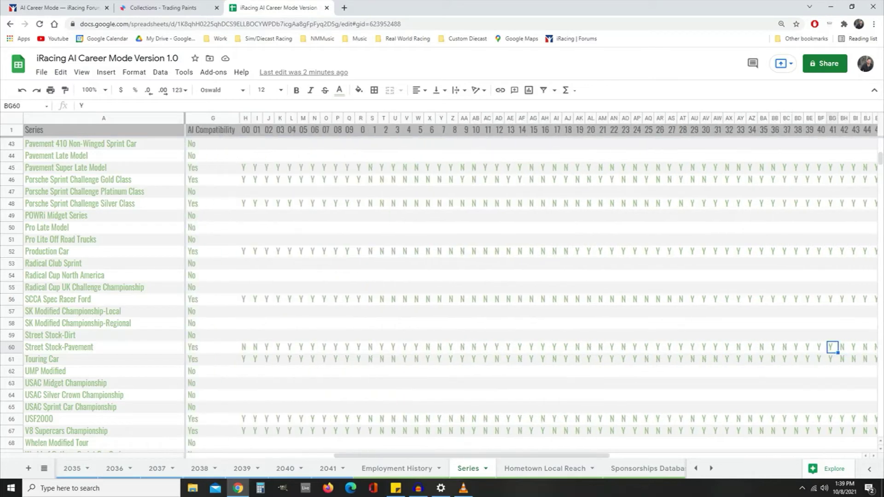
{"action": "key", "text": "Right"}
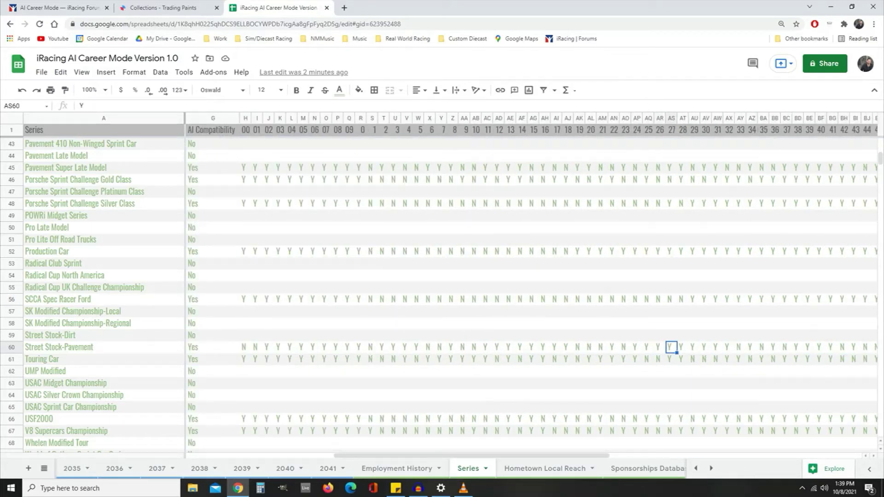
{"action": "key", "text": "Left"}
{"action": "key", "text": "Left"}
{"action": "key", "text": "Left"}
{"action": "key", "text": "Left"}
{"action": "key", "text": "Left"}
{"action": "key", "text": "Left"}
{"action": "key", "text": "Left"}
{"action": "key", "text": "Left"}
{"action": "key", "text": "Left"}
{"action": "key", "text": "Left"}
{"action": "key", "text": "Left"}
{"action": "key", "text": "Left"}
{"action": "key", "text": "Left"}
{"action": "key", "text": "Left"}
{"action": "key", "text": "Left"}
{"action": "key", "text": "Left"}
{"action": "key", "text": "Left"}
{"action": "key", "text": "Left"}
{"action": "key", "text": "Left"}
{"action": "key", "text": "Left"}
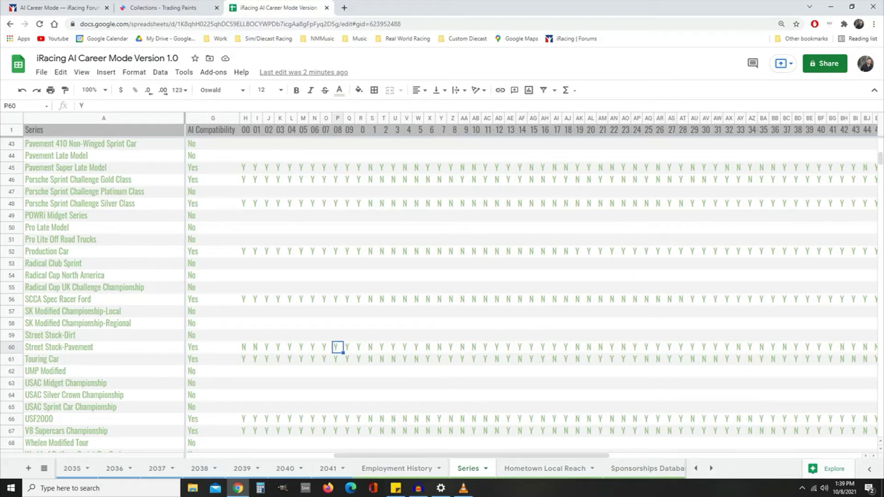
{"action": "key", "text": "Left"}
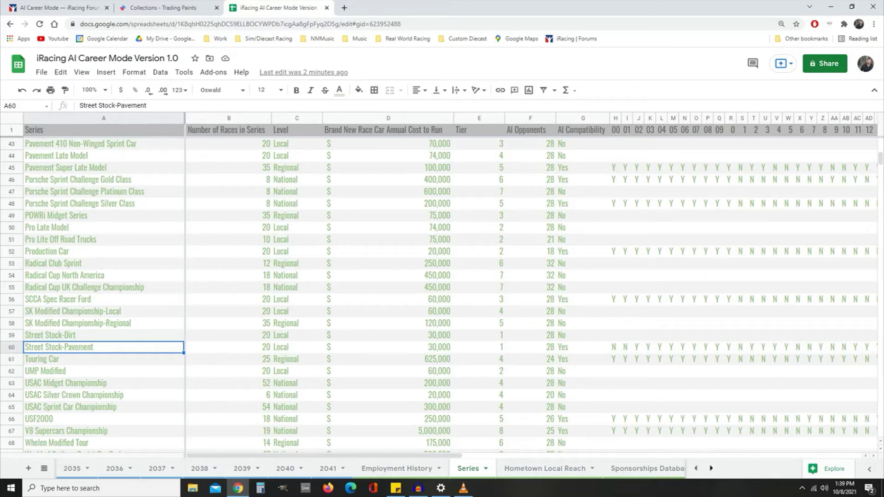
Open the Local Series Schedules sheet and expand the Gulf Coast column group to view its series schedules.
{"action": "left_click", "coordinate": [712, 468]}
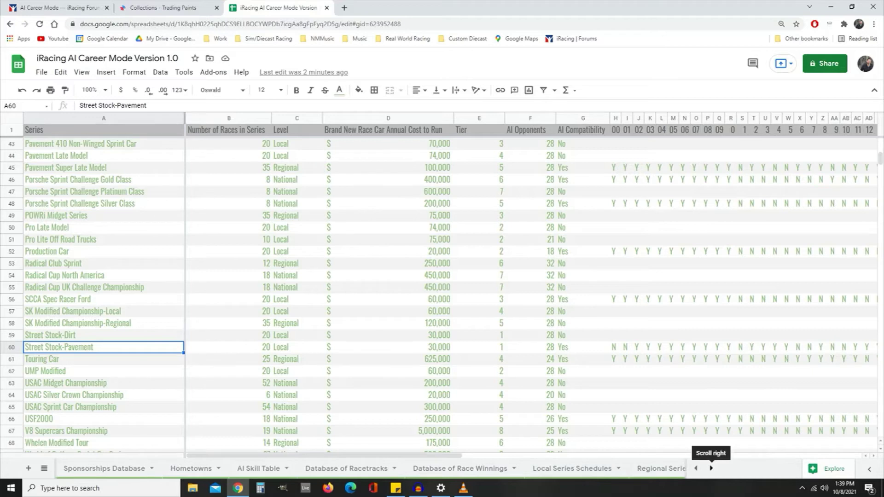
{"action": "left_click", "coordinate": [712, 468]}
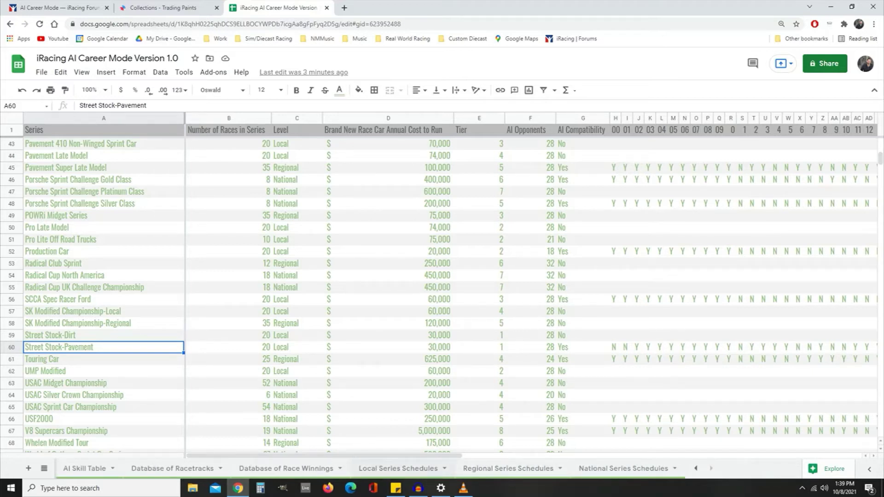
{"action": "left_click", "coordinate": [398, 469]}
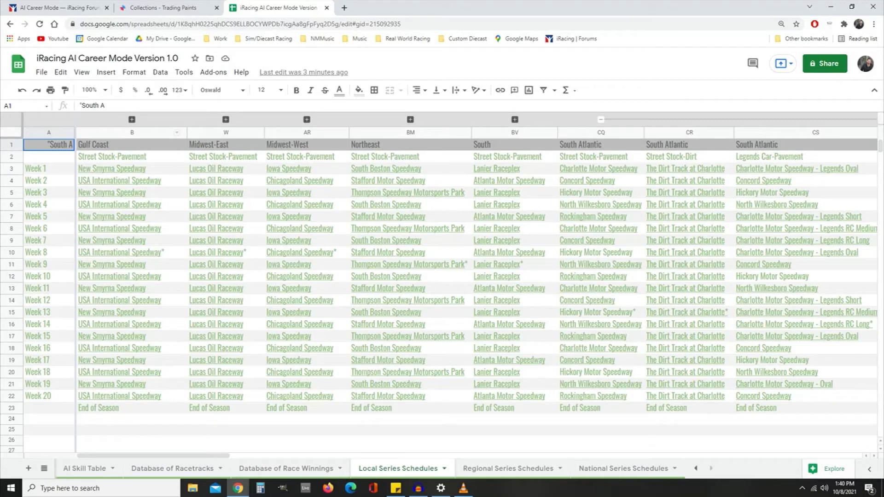
{"action": "left_click", "coordinate": [132, 119]}
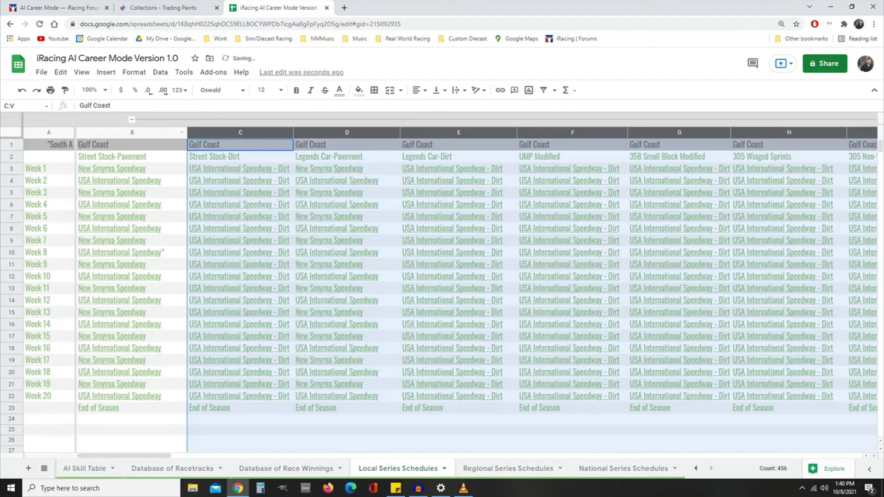
Look over the Gulf Coast Street Stock-Dirt weekly tracks, then collapse the Gulf Coast column group.
{"action": "left_click", "coordinate": [239, 156]}
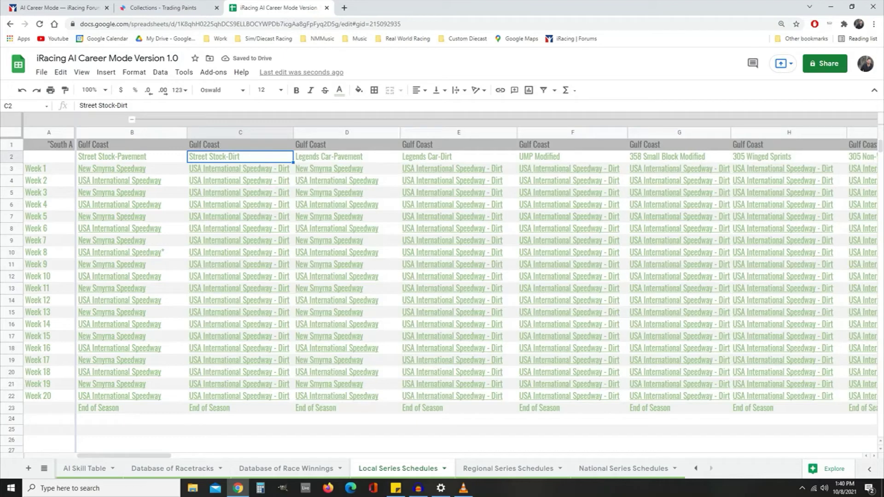
{"action": "mouse_move", "coordinate": [240, 204]}
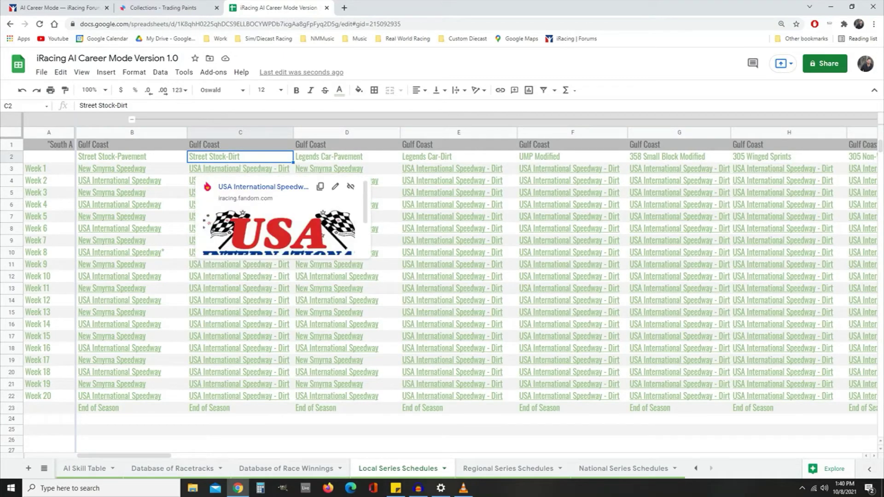
{"action": "mouse_move", "coordinate": [570, 229]}
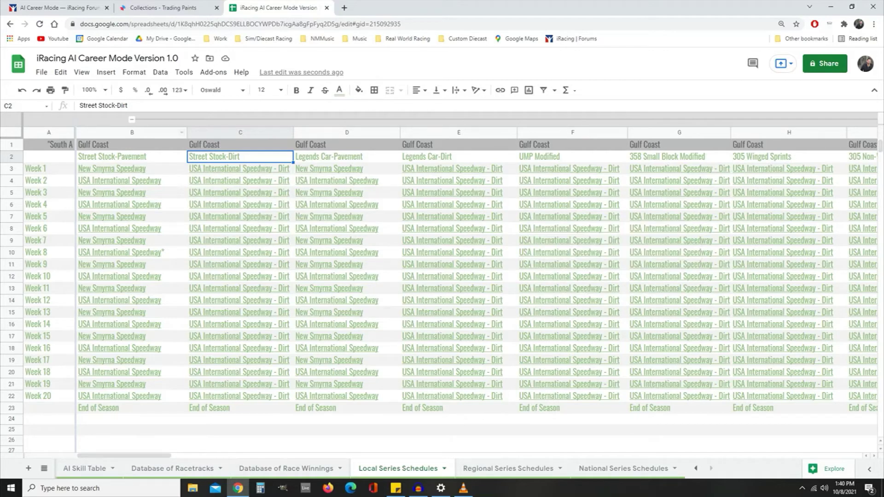
{"action": "left_click", "coordinate": [132, 119]}
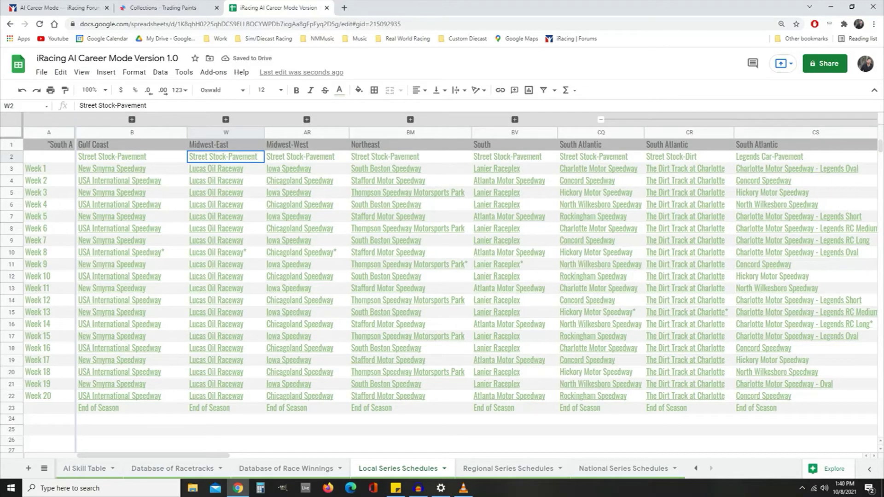
Collapse the South Atlantic and Southwest column groups on the Local Series Schedules sheet.
{"action": "left_click", "coordinate": [601, 119]}
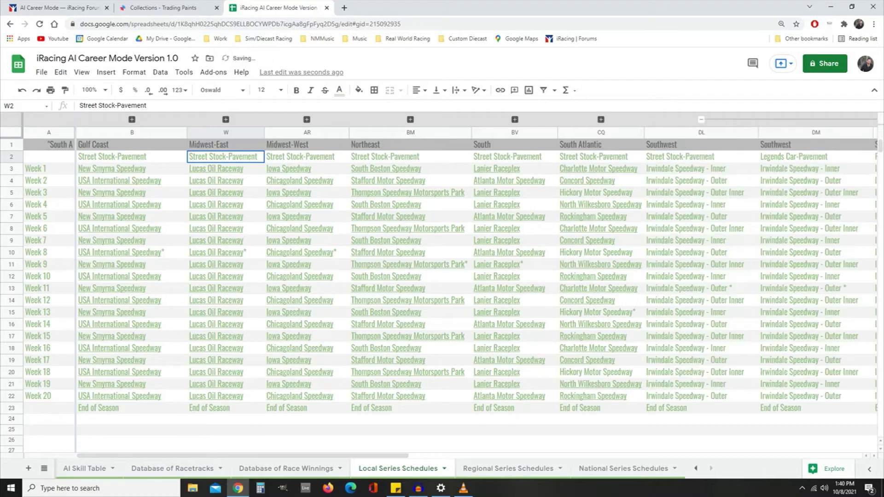
{"action": "key", "text": "alt+shift+Up"}
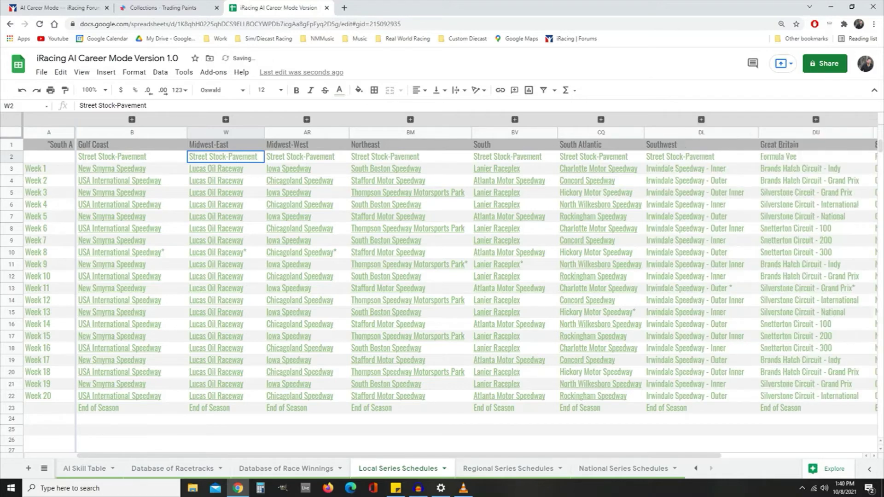
{"action": "key", "text": "alt+shift+Down"}
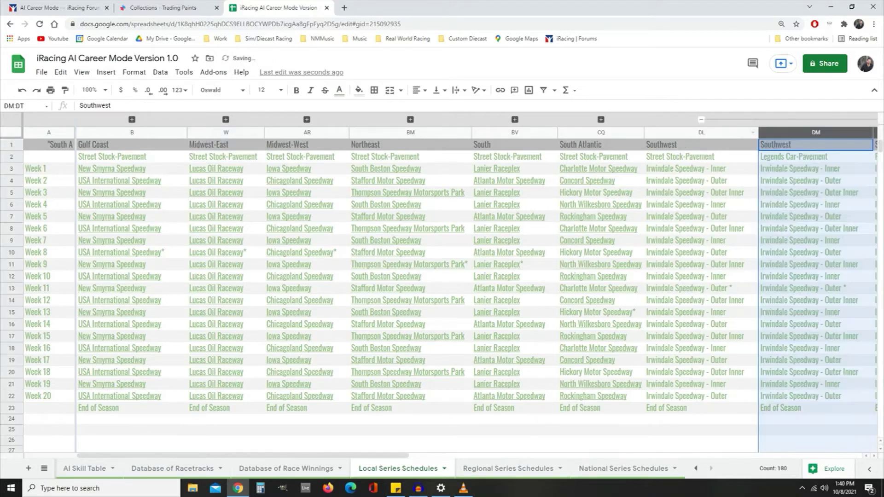
{"action": "left_click_drag", "start_coordinate": [243, 456], "coordinate": [387, 456]}
{"action": "key", "text": "alt+shift+Up"}
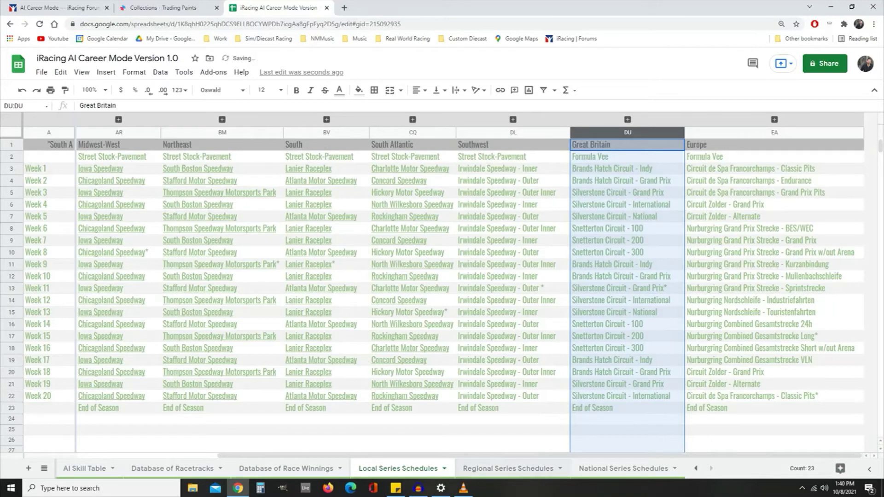
Collapse the Midwest-East column group on the Regional Series Schedules sheet and look through the Midwest-West schedules.
{"action": "key", "text": "ctrl+shift+Page_Down"}
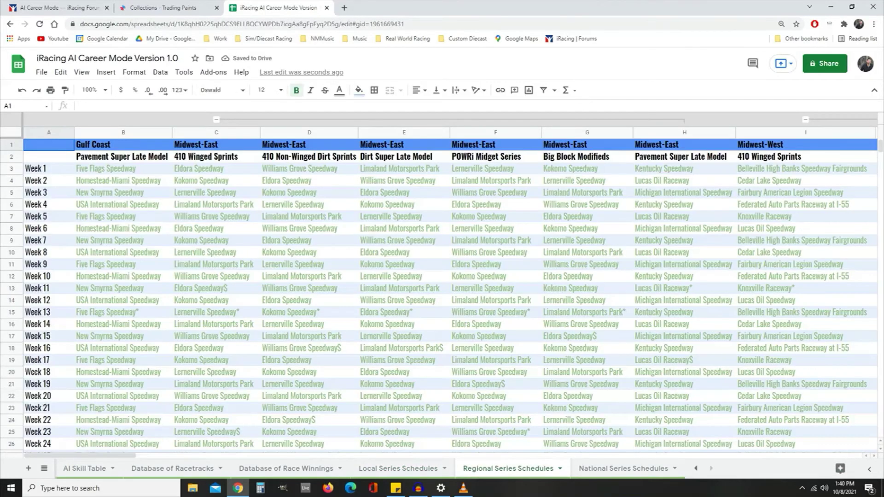
{"action": "key", "text": "alt+shift+Up"}
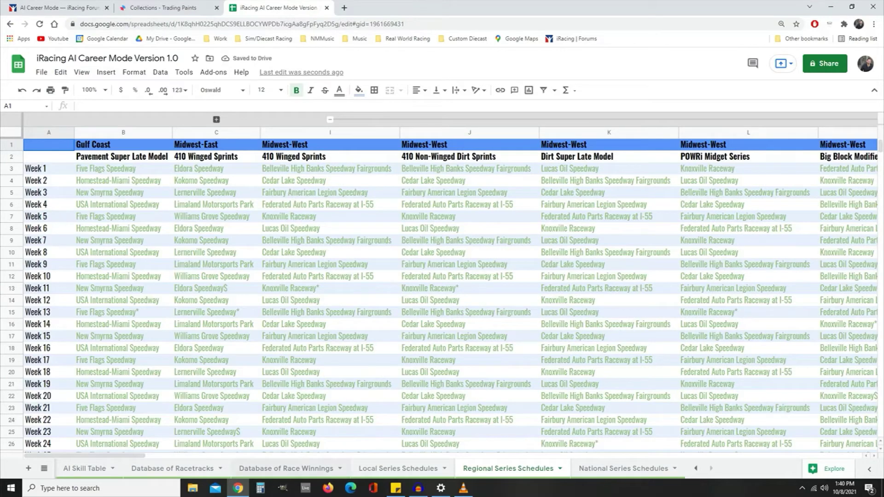
{"action": "scroll", "coordinate": [450, 288], "scroll_direction": "right", "scroll_amount": 3}
{"action": "scroll", "coordinate": [451, 288], "scroll_direction": "right", "scroll_amount": 10}
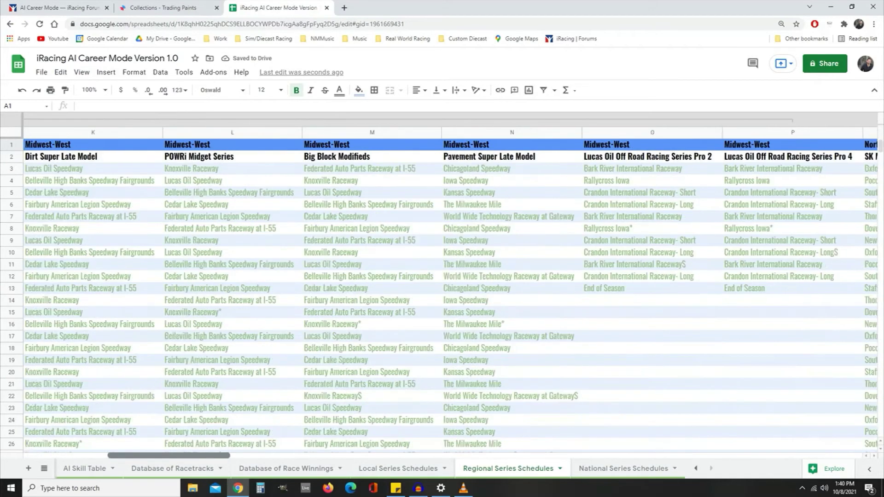
{"action": "scroll", "coordinate": [450, 288], "scroll_direction": "right", "scroll_amount": 3}
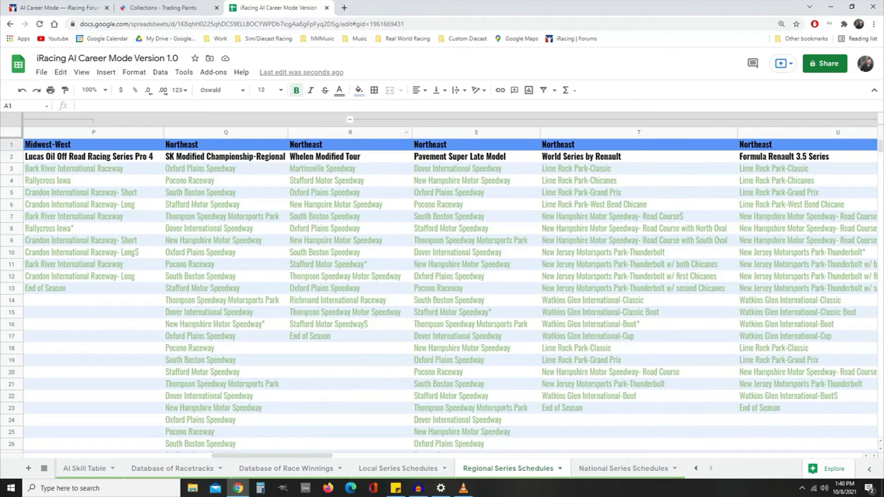
Collapse the Northeast and Southwest column groups on the regional schedules and look over the Europe schedules.
{"action": "left_click", "coordinate": [349, 119]}
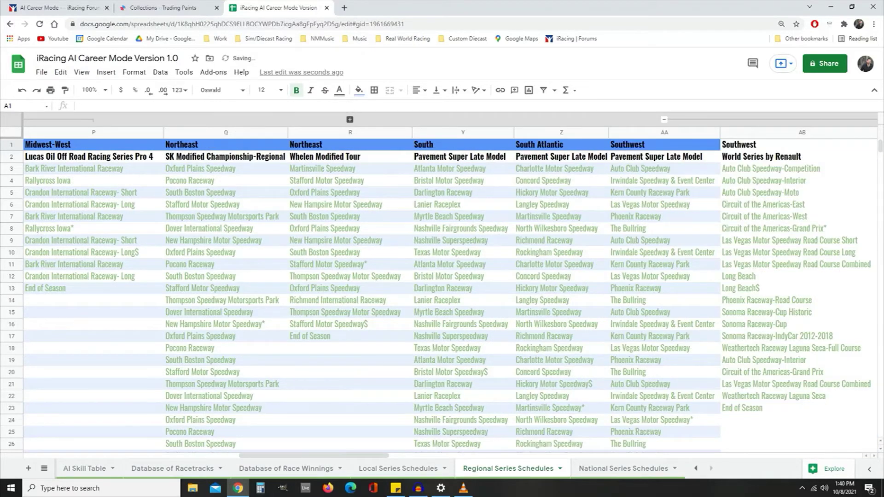
{"action": "left_click", "coordinate": [664, 119]}
{"action": "left_click_drag", "start_coordinate": [428, 455], "coordinate": [520, 455]}
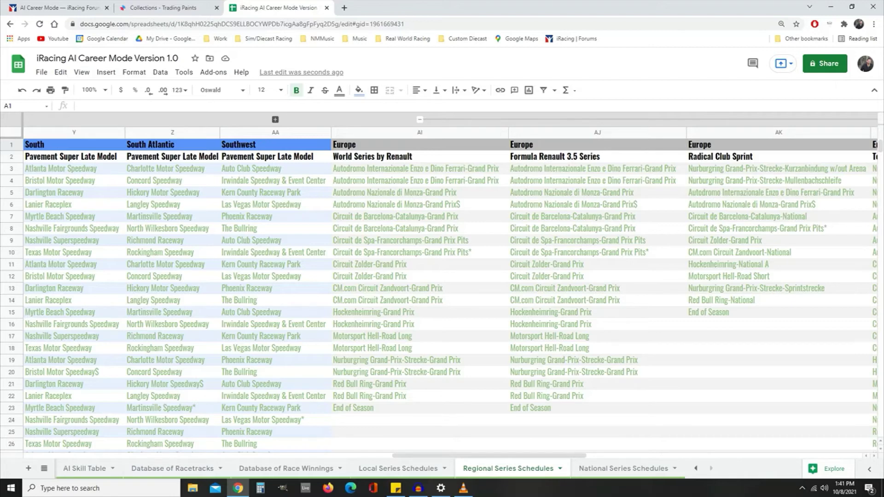
{"action": "left_click_drag", "start_coordinate": [489, 456], "coordinate": [120, 456]}
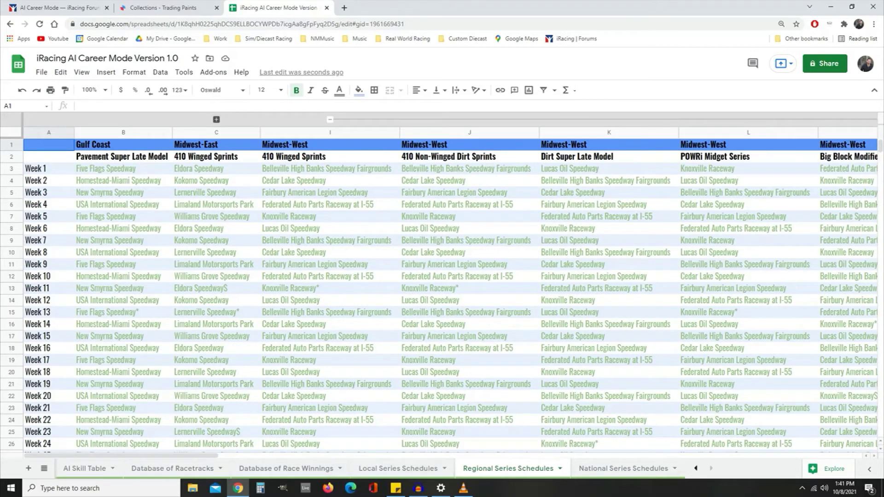
Open the AI Skill Table sheet and view its difficulty and employment tables from the first row.
{"action": "left_click", "coordinate": [696, 468]}
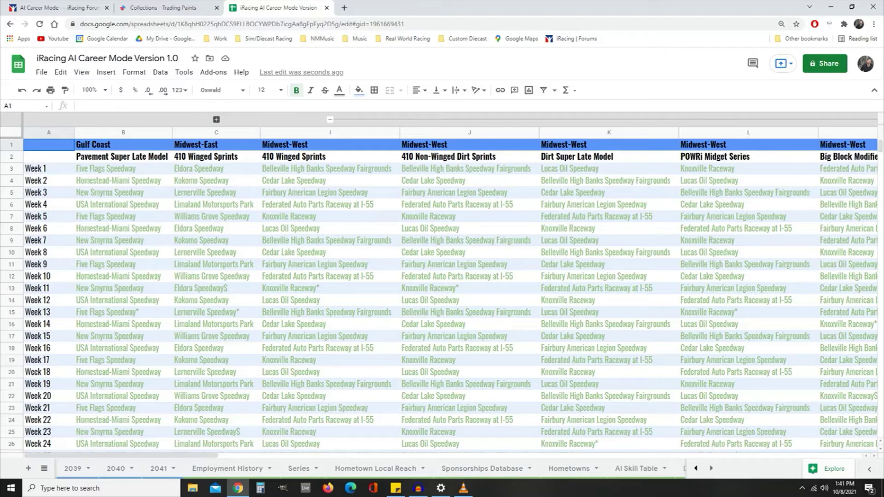
{"action": "left_click", "coordinate": [637, 468]}
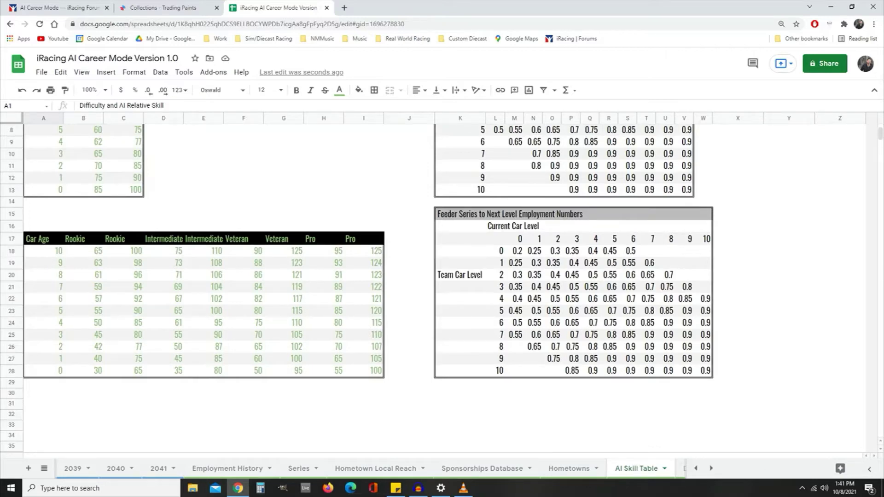
{"action": "scroll", "coordinate": [357, 289], "scroll_direction": "up", "scroll_amount": 3}
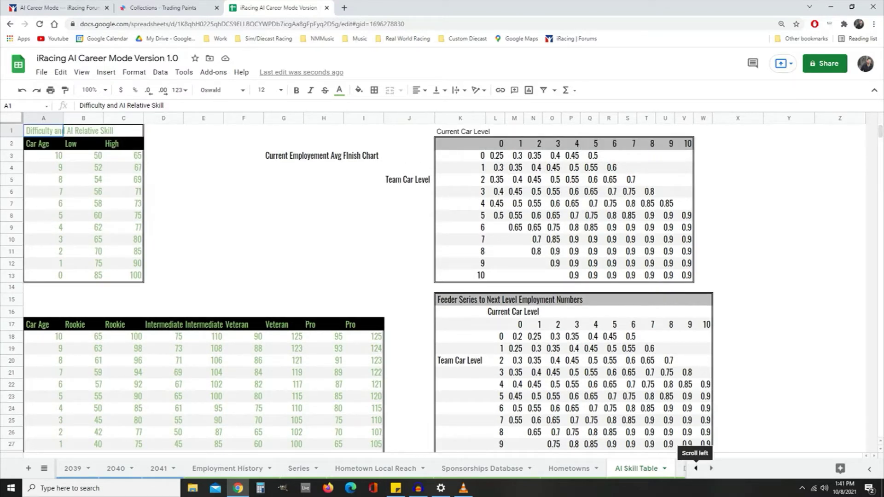
Open the 2020 season sheet and enter 15 as the finish for race 1 at Charlotte Motor Speedway.
{"action": "left_click", "coordinate": [711, 469]}
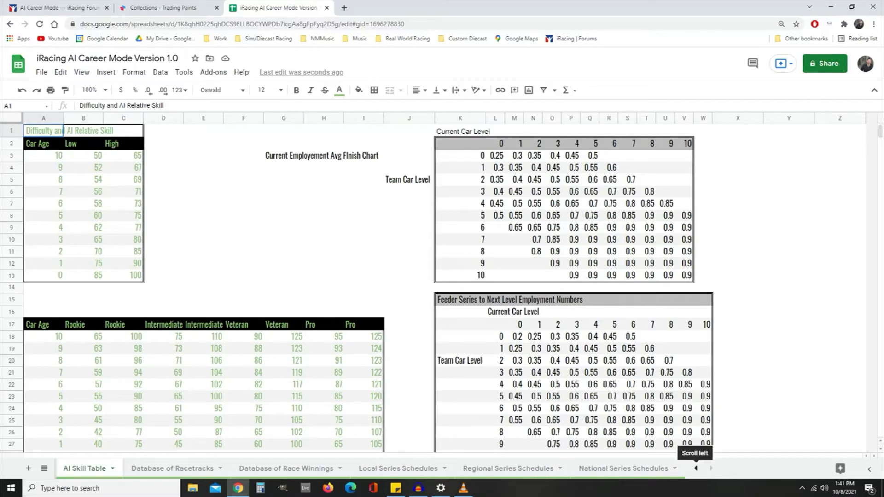
{"action": "left_click", "coordinate": [696, 469]}
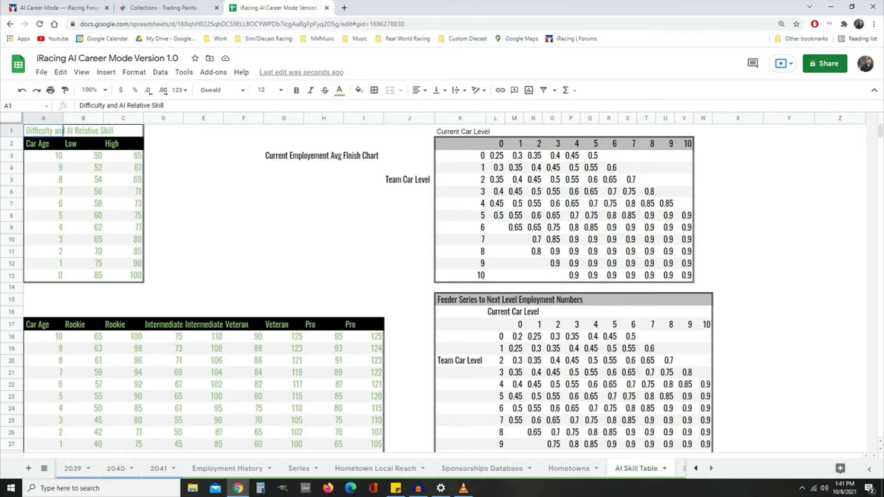
{"action": "left_click", "coordinate": [696, 468]}
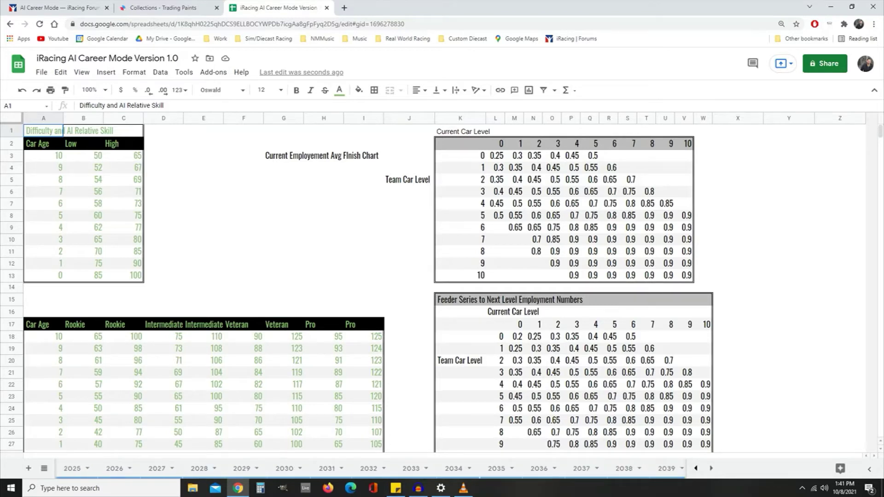
{"action": "left_click", "coordinate": [696, 468]}
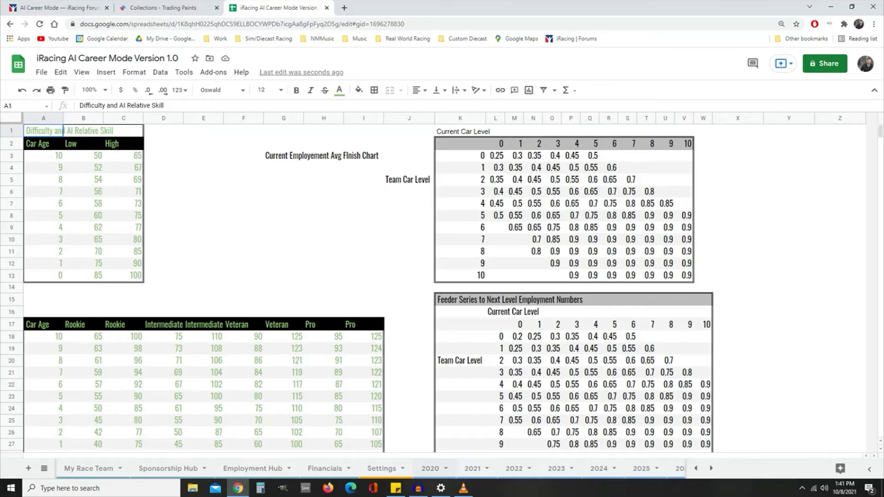
{"action": "left_click", "coordinate": [430, 469]}
{"action": "left_click", "coordinate": [548, 259]}
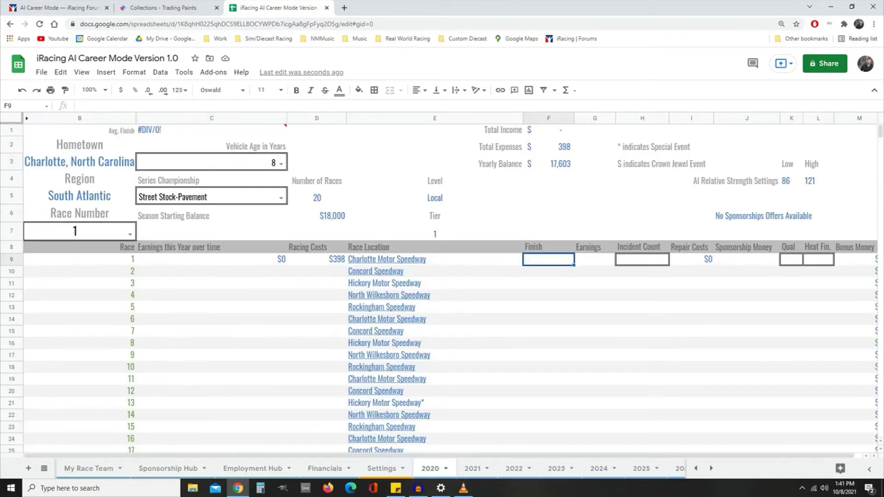
{"action": "type", "text": "15"}
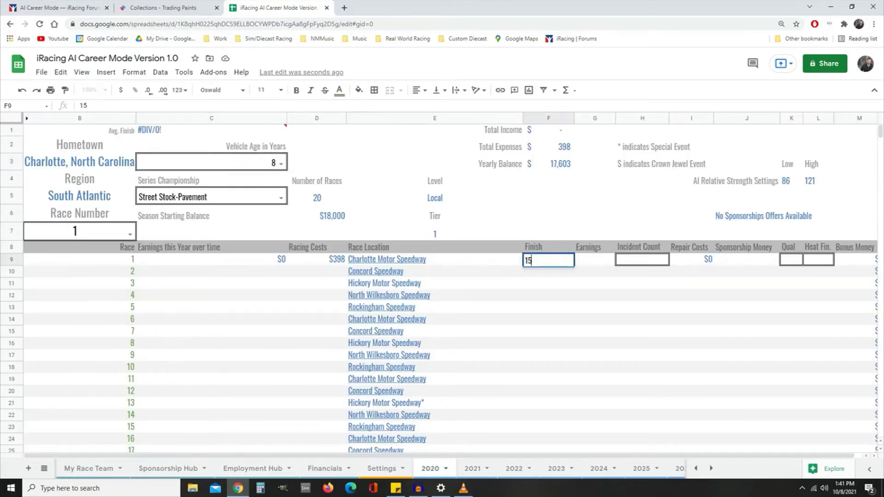
{"action": "key", "text": "Tab"}
{"action": "key", "text": "Tab"}
{"action": "key", "text": "Tab"}
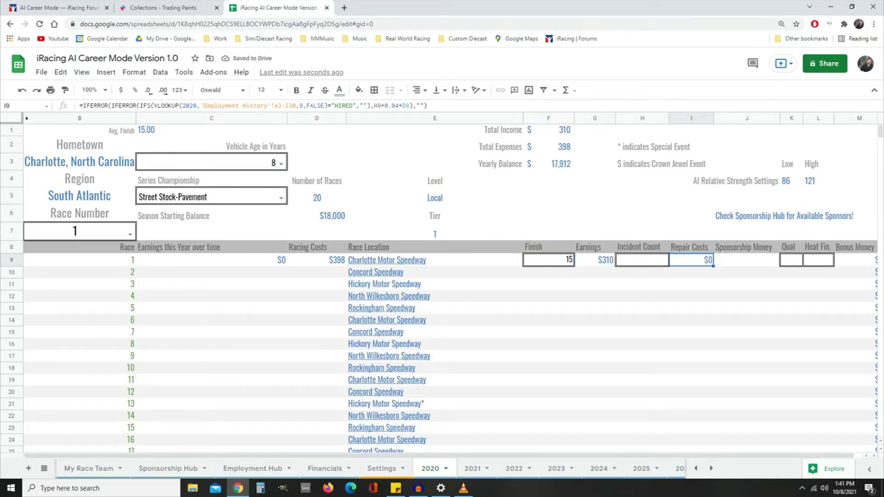
Enter 4 as the incident count for race 1 at Charlotte Motor Speedway.
{"action": "left_click", "coordinate": [643, 260]}
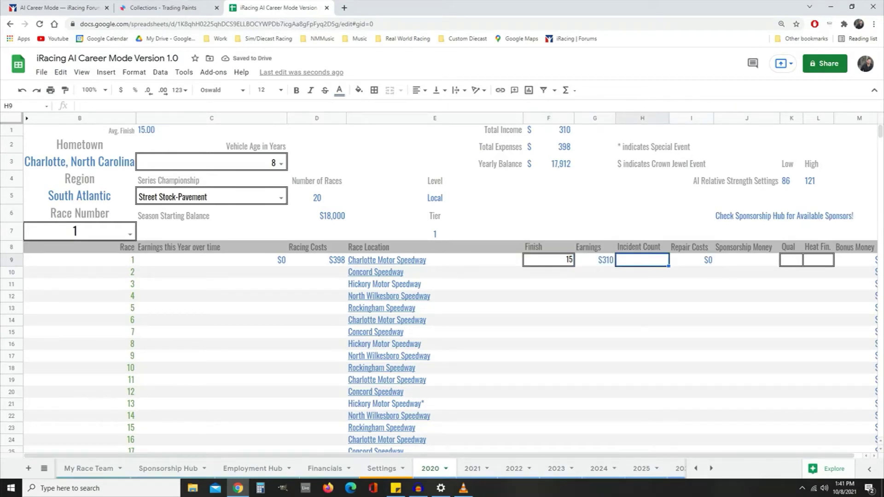
{"action": "type", "text": "4"}
{"action": "key", "text": "Return"}
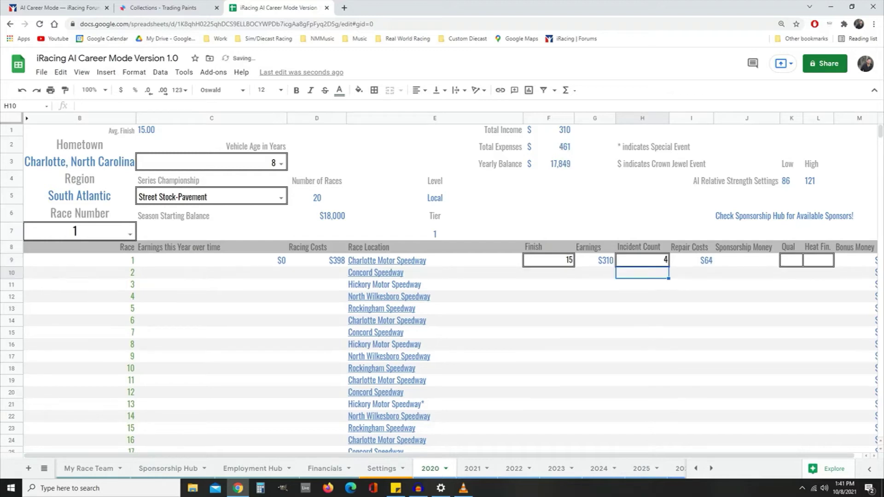
Examine race 1's incident count, earnings and sponsorship money cells and the sponsorship availability note above the race table.
{"action": "left_click", "coordinate": [643, 260]}
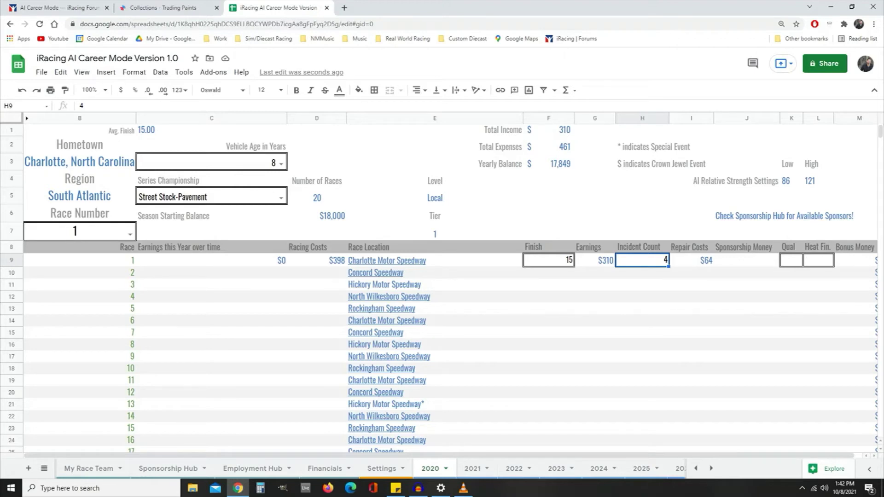
{"action": "left_click", "coordinate": [595, 260]}
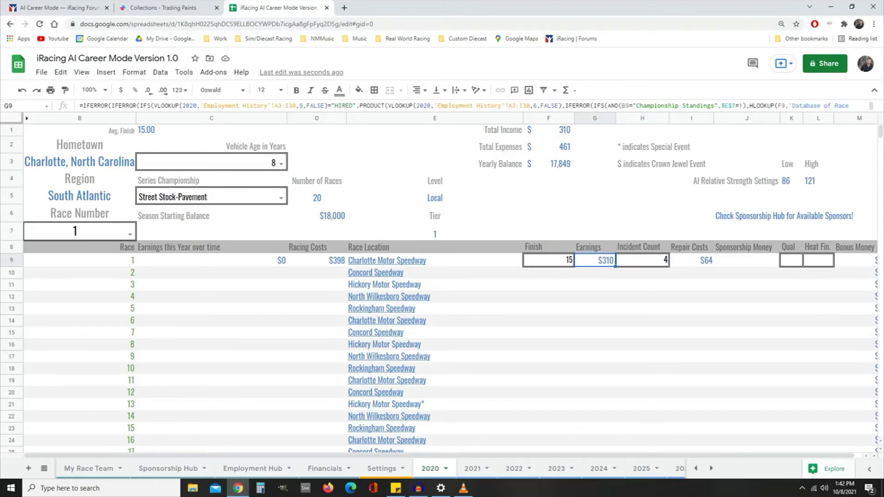
{"action": "left_click", "coordinate": [595, 273]}
{"action": "left_click", "coordinate": [643, 273]}
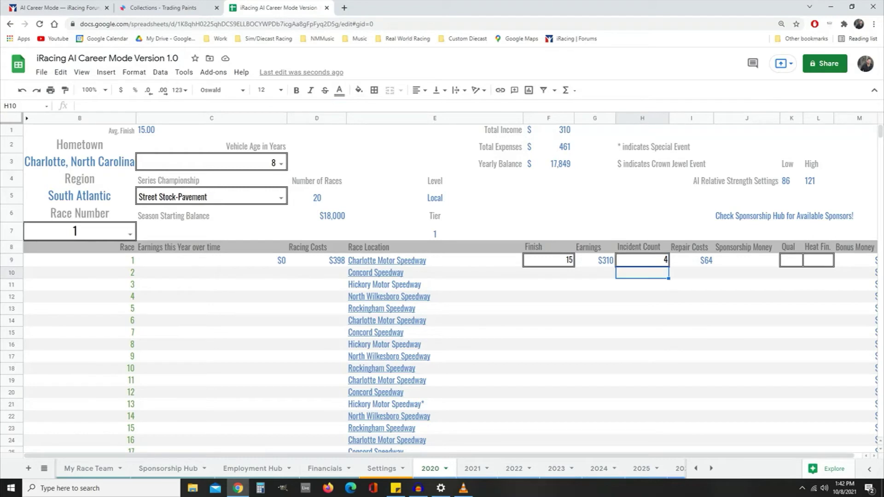
{"action": "key", "text": "Right"}
{"action": "key", "text": "Right"}
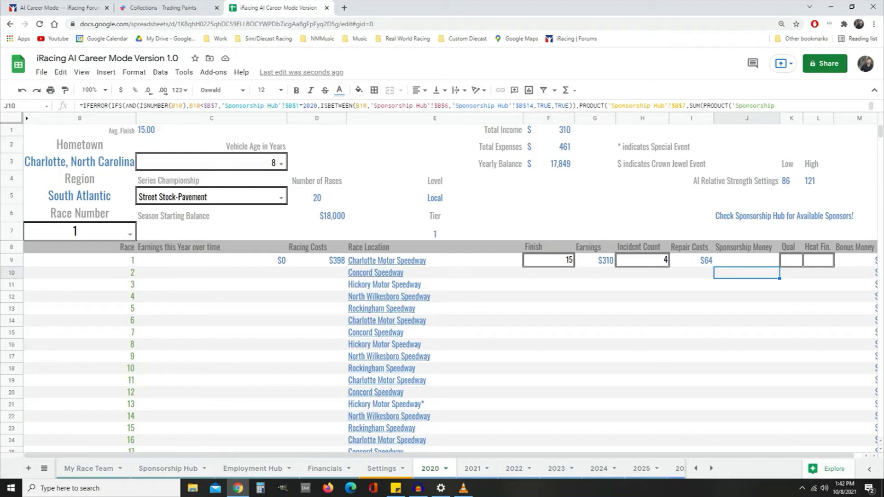
{"action": "key", "text": "Up"}
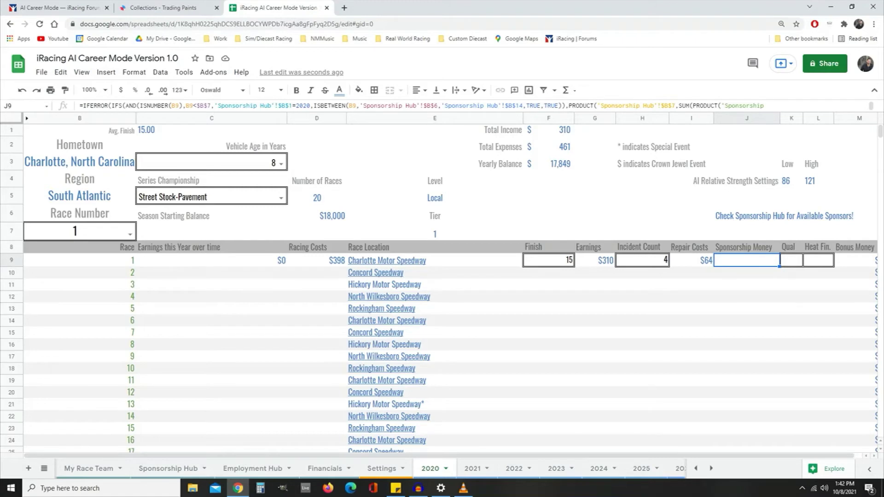
{"action": "left_click", "coordinate": [747, 213]}
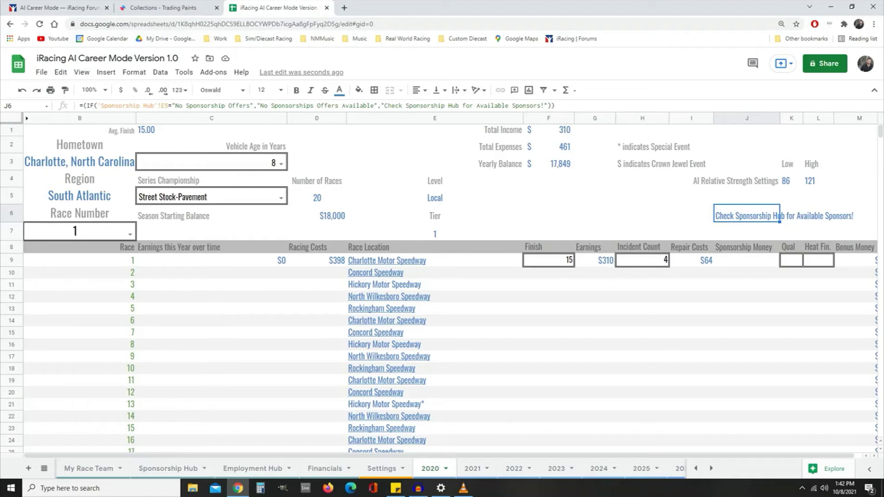
{"action": "mouse_move", "coordinate": [376, 451]}
Enter 19 as the qualifying result for race 1 at Charlotte Motor Speedway.
{"action": "left_click", "coordinate": [791, 261]}
{"action": "type", "text": "19"}
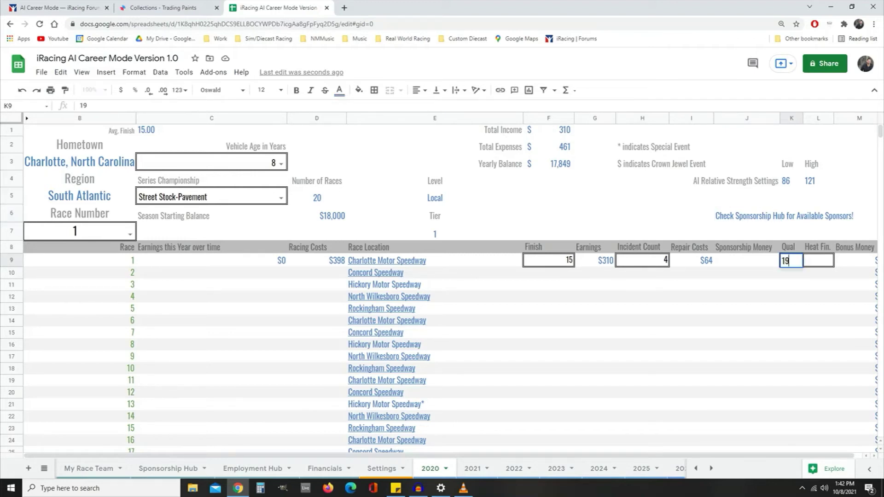
{"action": "key", "text": "Tab"}
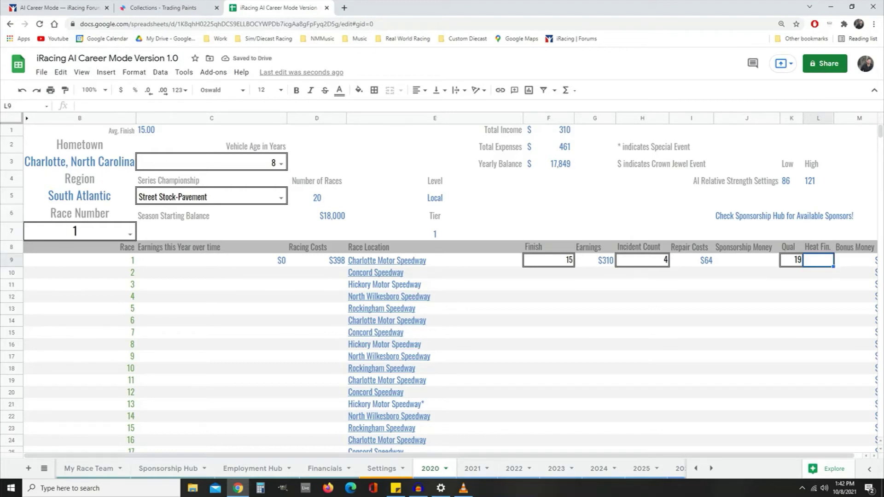
Enter 6 as the heat finish for race 1 at Charlotte Motor Speedway.
{"action": "type", "text": "6"}
{"action": "key", "text": "Return"}
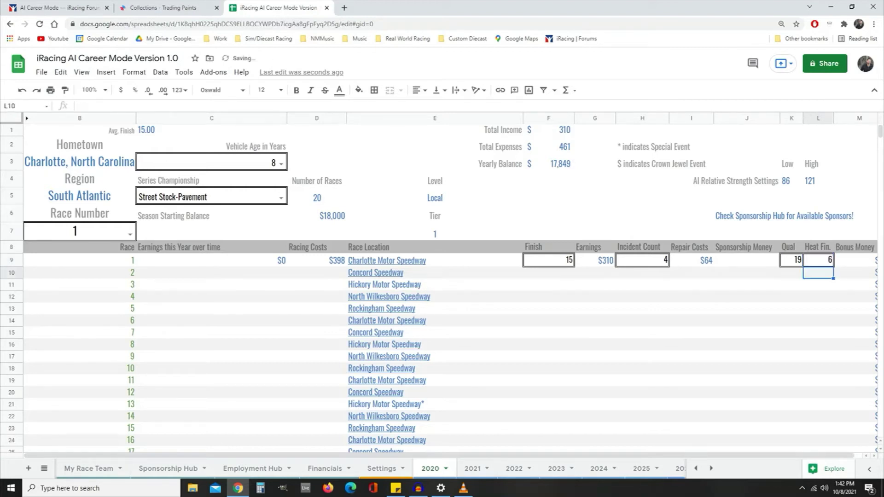
{"action": "left_click", "coordinate": [818, 260]}
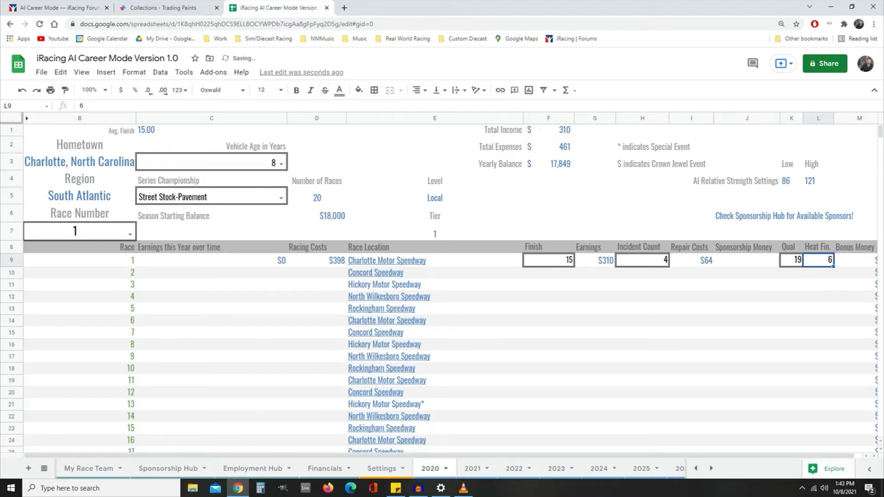
Examine race 1's bonus money formula and the season's average finish, number of races and tier cells.
{"action": "key", "text": "Right"}
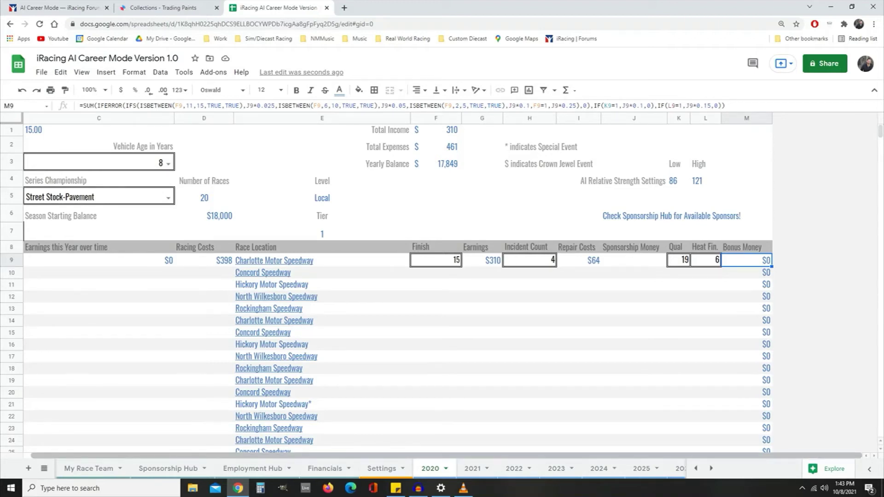
{"action": "mouse_move", "coordinate": [447, 456]}
{"action": "left_mouse_down"}
{"action": "mouse_move", "coordinate": [438, 455]}
{"action": "mouse_move", "coordinate": [446, 456]}
{"action": "left_mouse_up"}
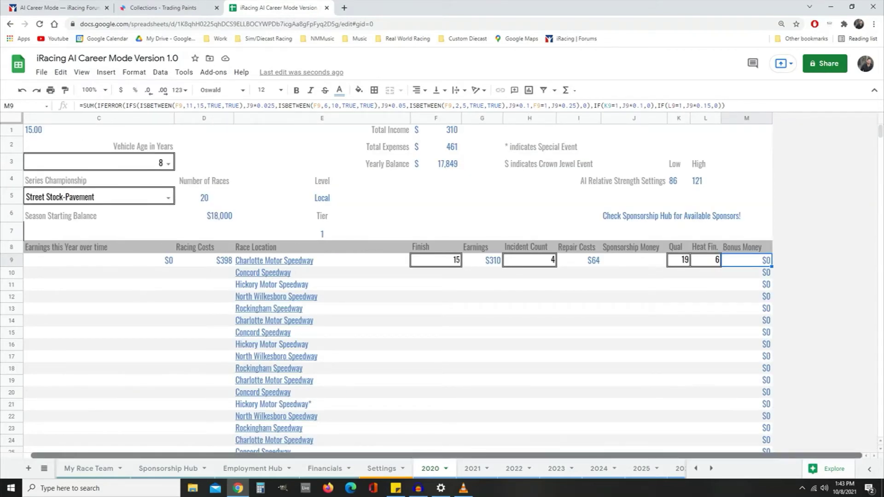
{"action": "scroll", "coordinate": [442, 276], "scroll_direction": "left", "scroll_amount": 3}
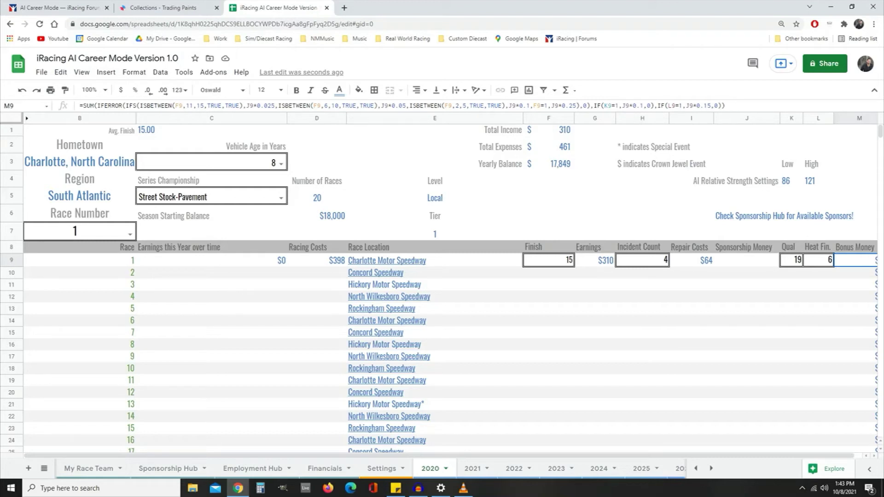
{"action": "left_click", "coordinate": [211, 130]}
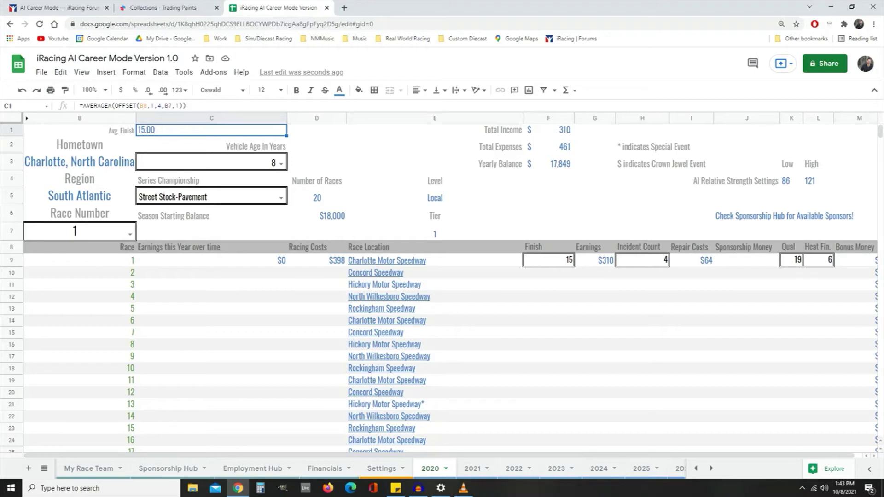
{"action": "left_click", "coordinate": [316, 197]}
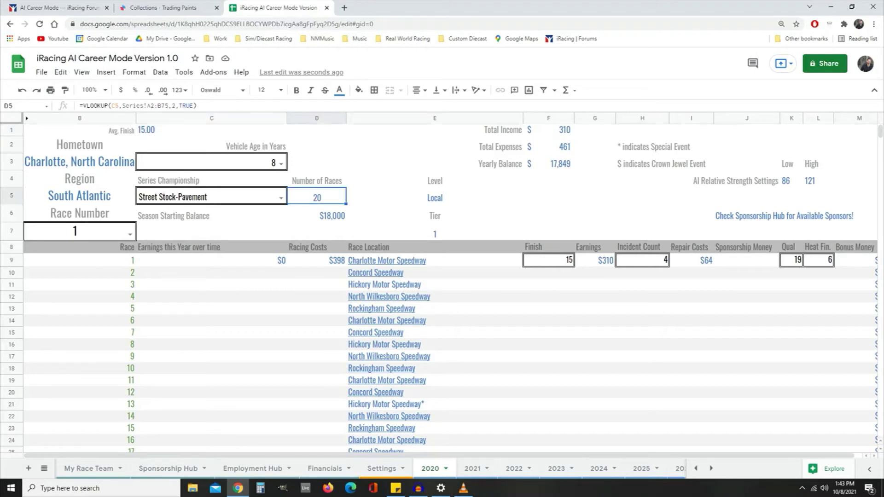
{"action": "left_click", "coordinate": [435, 232]}
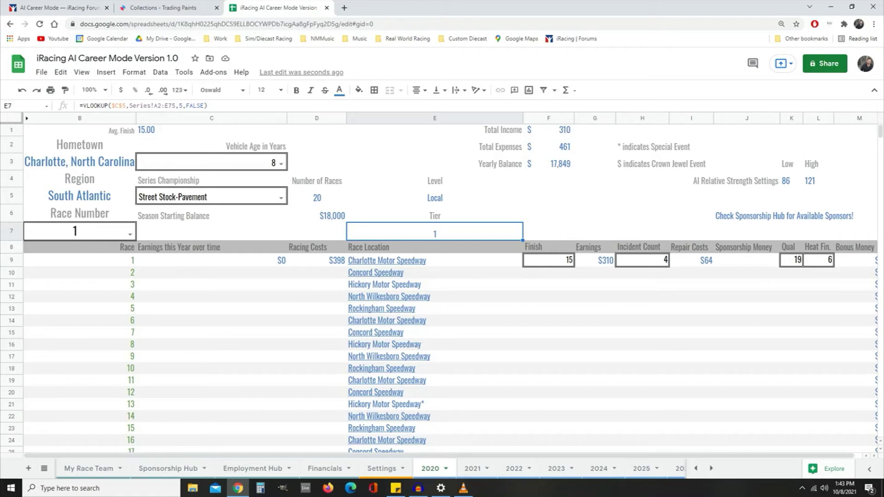
Sign the first available sponsorship contract in the Sponsorship Hub and review its base pay, bonuses and contract extension section.
{"action": "left_click", "coordinate": [696, 468]}
{"action": "left_click", "coordinate": [696, 468]}
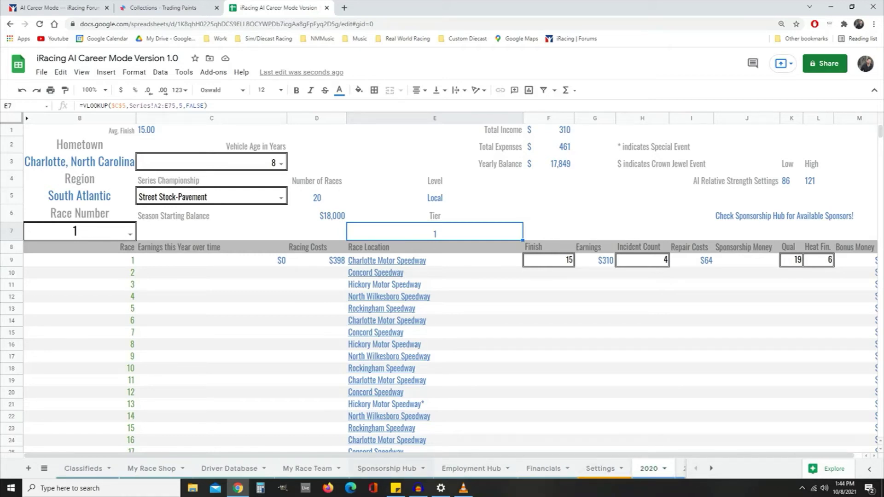
{"action": "left_click", "coordinate": [387, 468]}
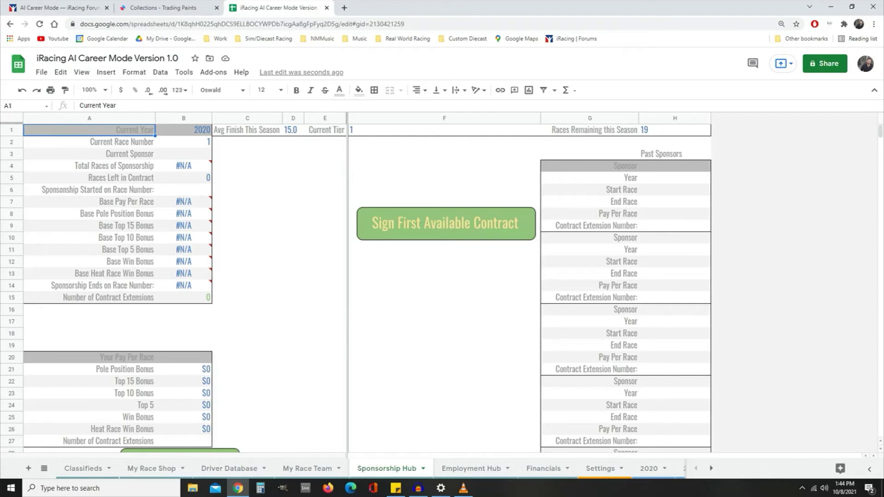
{"action": "left_click", "coordinate": [446, 224]}
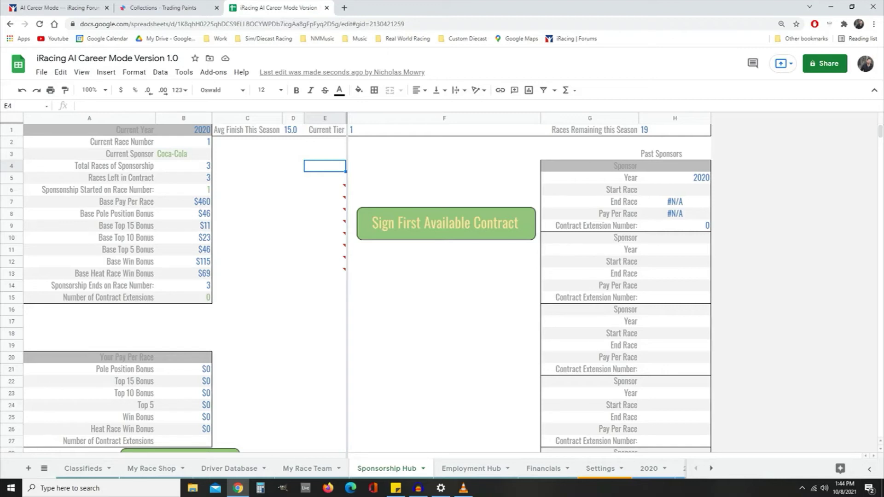
{"action": "scroll", "coordinate": [442, 285], "scroll_direction": "down", "scroll_amount": 3}
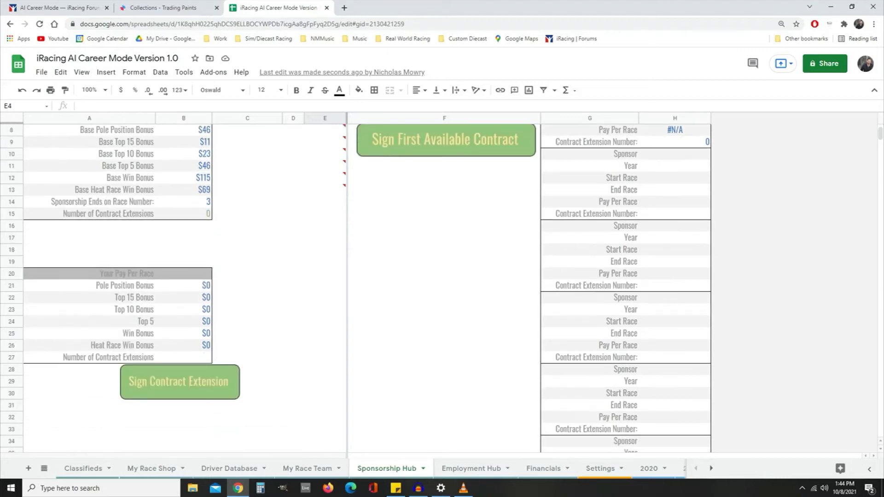
{"action": "scroll", "coordinate": [442, 285], "scroll_direction": "up", "scroll_amount": 3}
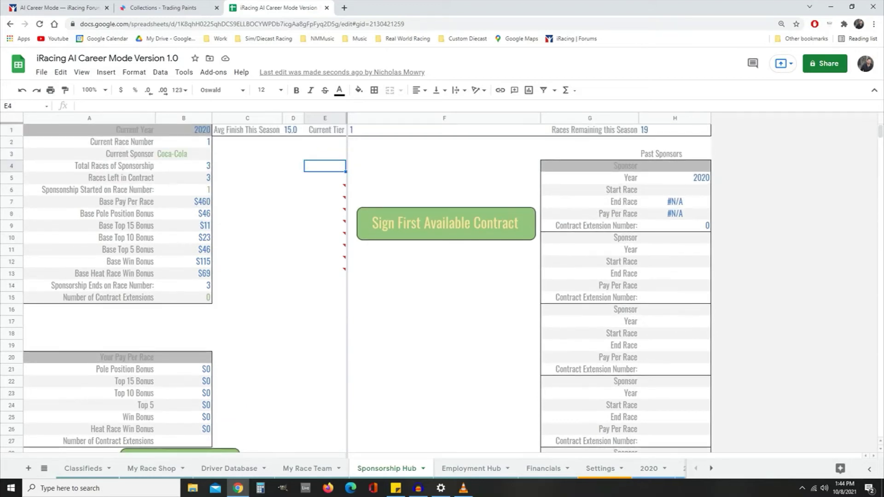
{"action": "scroll", "coordinate": [442, 276], "scroll_direction": "down", "scroll_amount": 2}
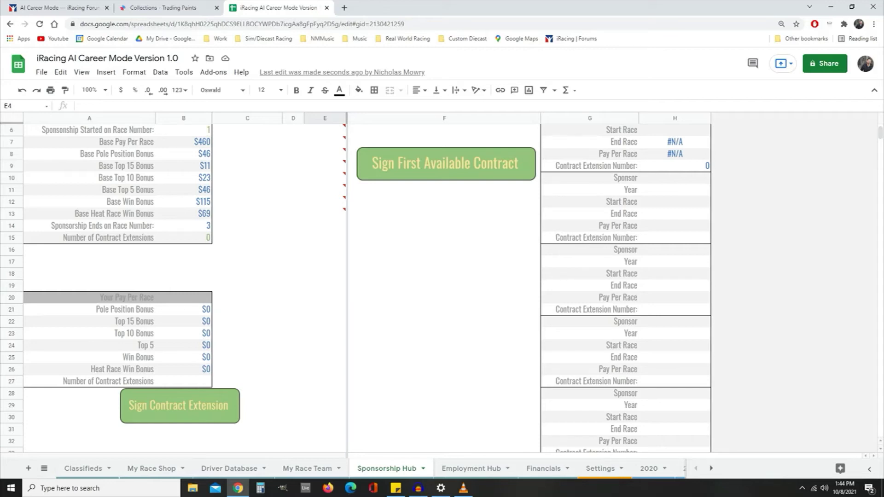
{"action": "scroll", "coordinate": [367, 288], "scroll_direction": "up", "scroll_amount": 2}
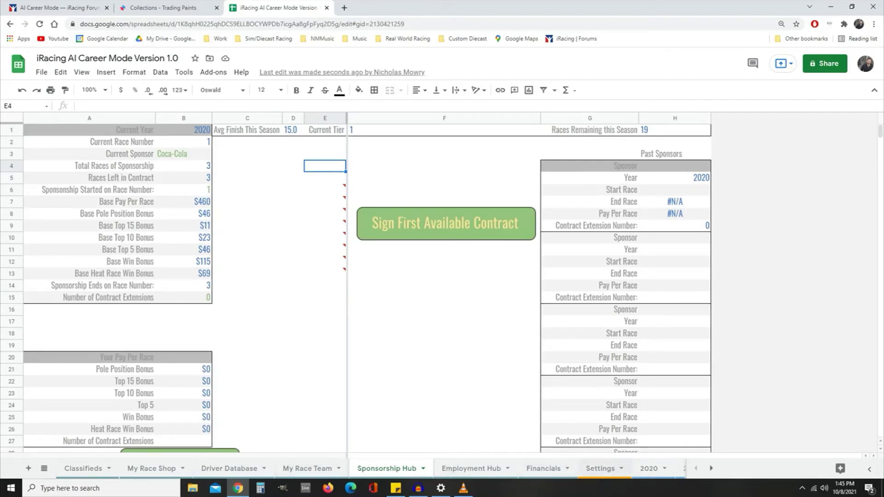
Examine the 2020 sheet's result entry cells for race 1 and the Finish and Incident Count columns for the following races.
{"action": "left_click", "coordinate": [648, 469]}
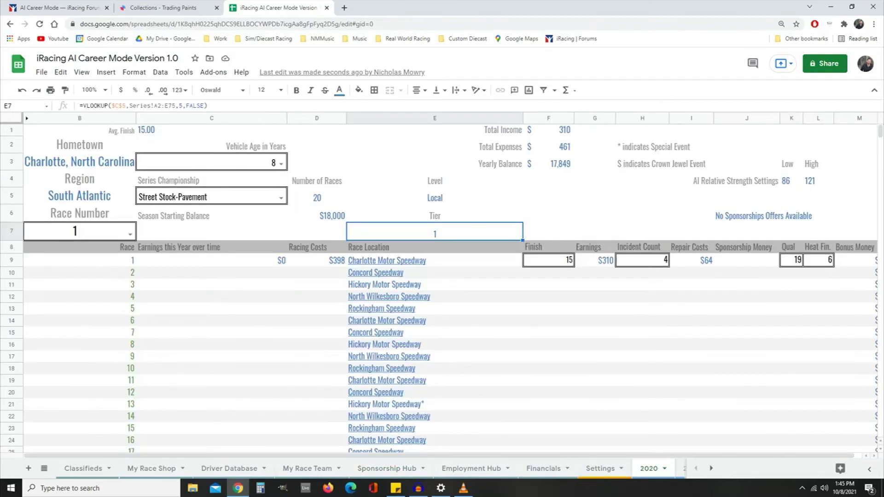
{"action": "left_click", "coordinate": [548, 272]}
{"action": "left_click", "coordinate": [548, 260]}
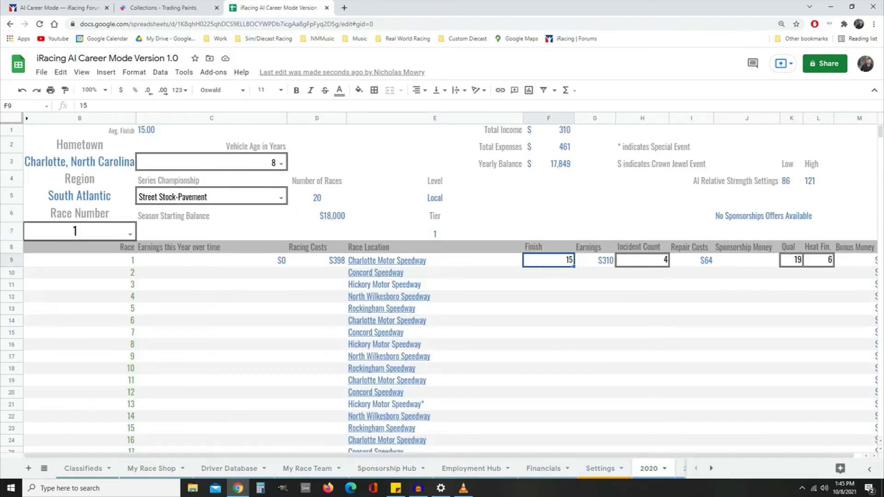
{"action": "left_click", "coordinate": [642, 260]}
{"action": "left_click", "coordinate": [548, 260]}
{"action": "left_click", "coordinate": [642, 260]}
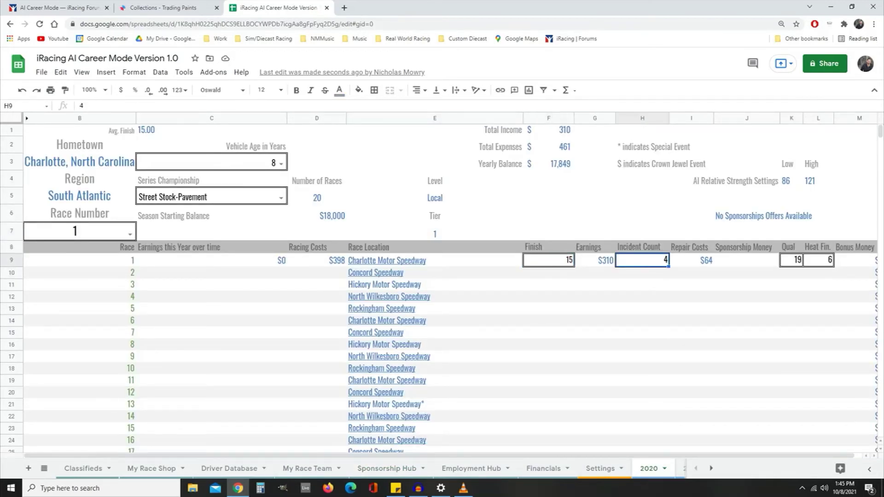
{"action": "left_click", "coordinate": [791, 260]}
{"action": "left_click", "coordinate": [818, 260]}
{"action": "left_click_drag", "start_coordinate": [548, 260], "coordinate": [548, 405]}
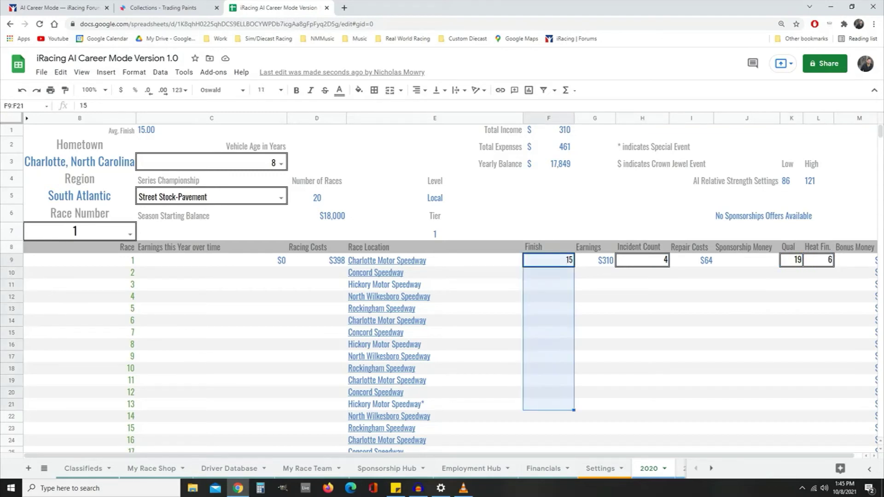
{"action": "left_click_drag", "start_coordinate": [642, 261], "coordinate": [643, 417]}
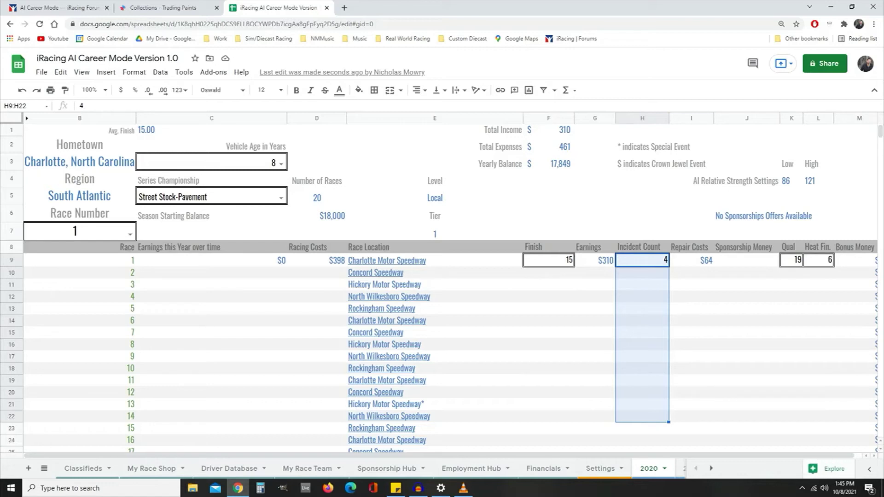
{"action": "mouse_move", "coordinate": [386, 260]}
{"action": "left_click", "coordinate": [79, 260]}
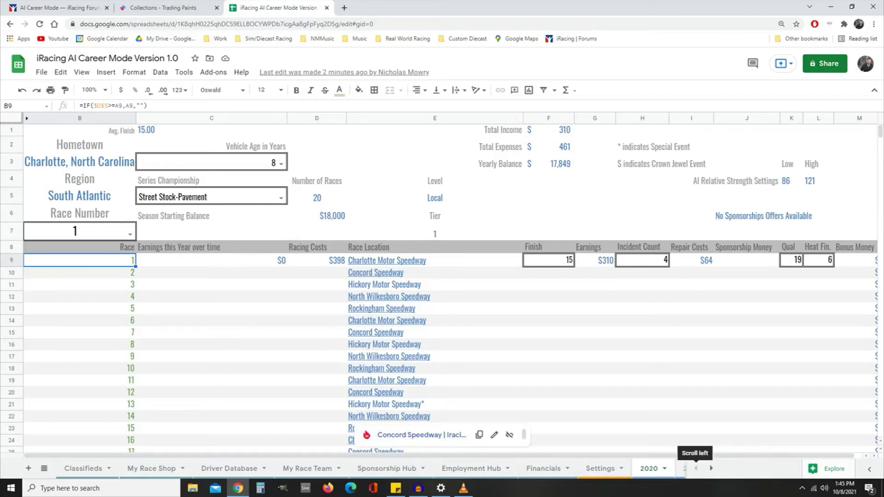
Look through the vehicles offered in the Classifieds sheet, including the trailer and Pavement Street Stock.
{"action": "left_click", "coordinate": [83, 468]}
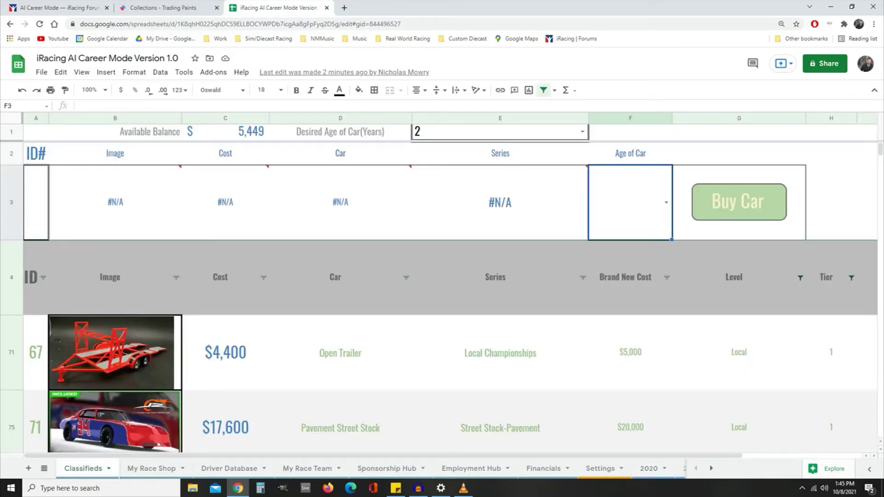
{"action": "scroll", "coordinate": [442, 298], "scroll_direction": "down", "scroll_amount": 3}
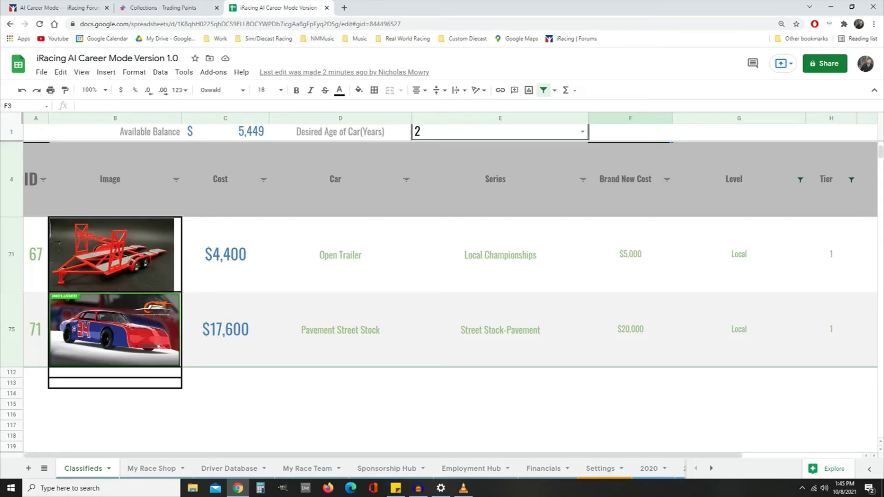
{"action": "scroll", "coordinate": [442, 298], "scroll_direction": "up", "scroll_amount": 1}
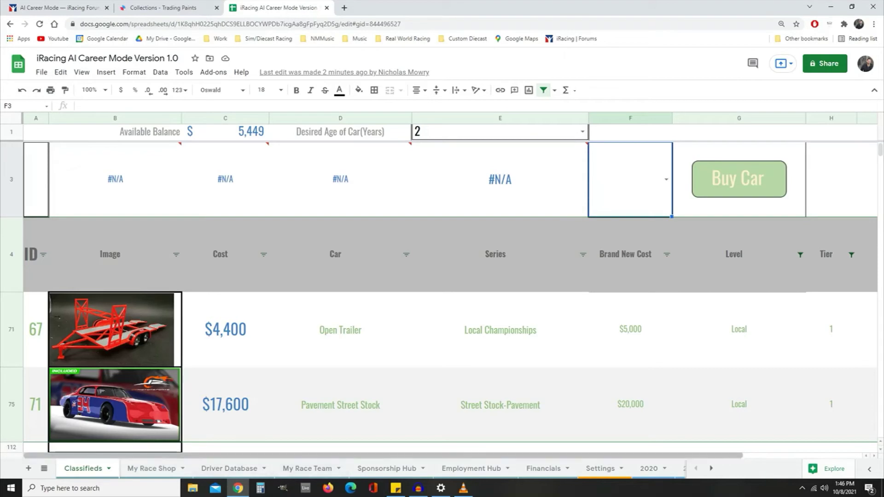
Extend the OFFER? column filter in the Employment Hub to include the NO and #N/A values.
{"action": "left_click", "coordinate": [471, 468]}
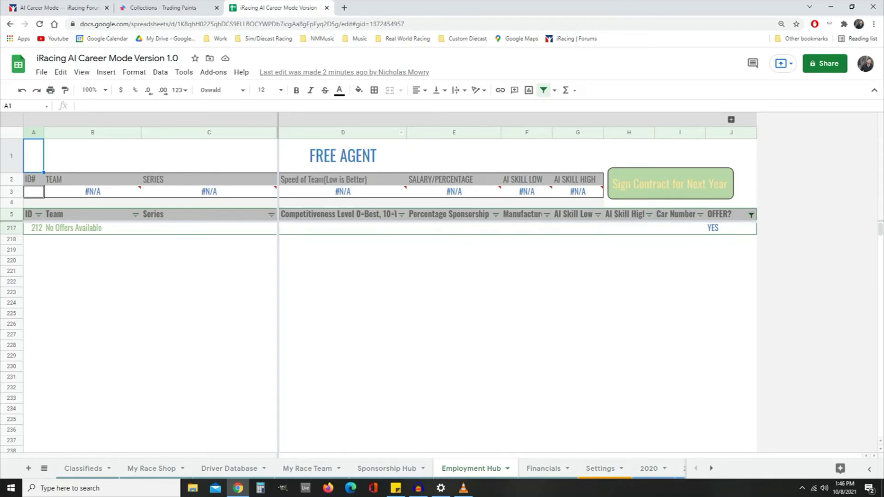
{"action": "mouse_move", "coordinate": [454, 191]}
{"action": "left_click", "coordinate": [751, 215]}
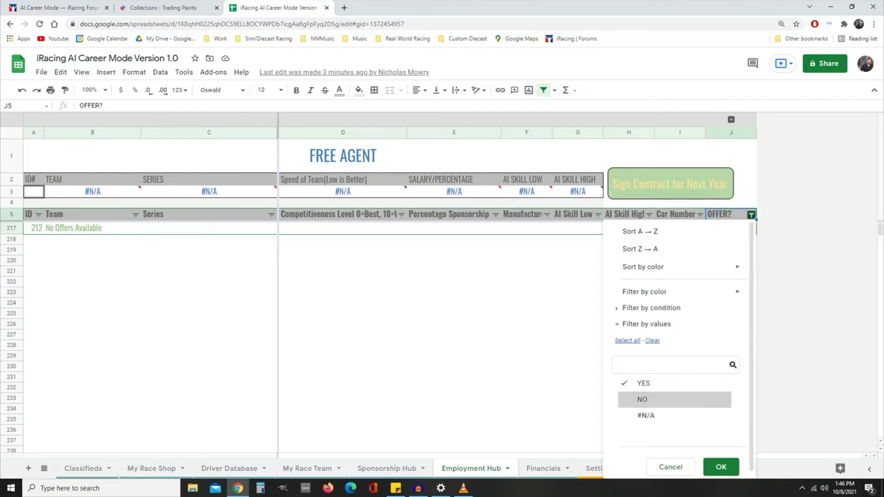
{"action": "left_click", "coordinate": [643, 399]}
{"action": "left_click", "coordinate": [722, 467]}
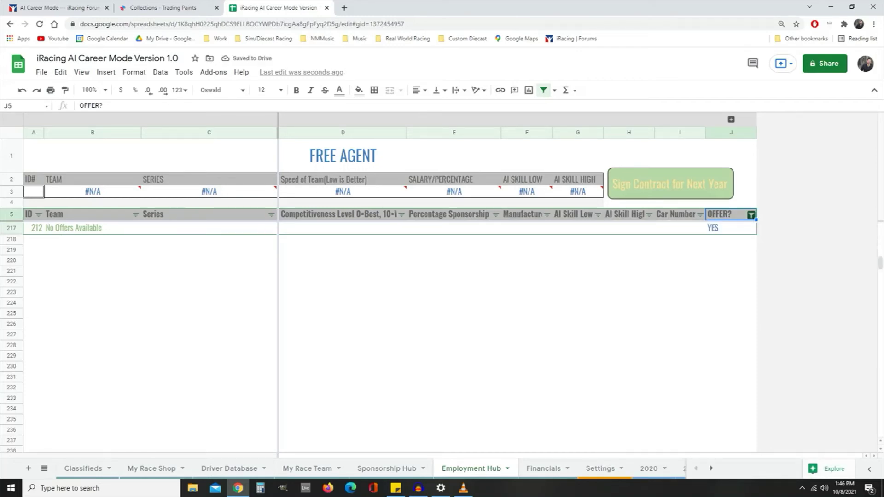
{"action": "left_click", "coordinate": [752, 214]}
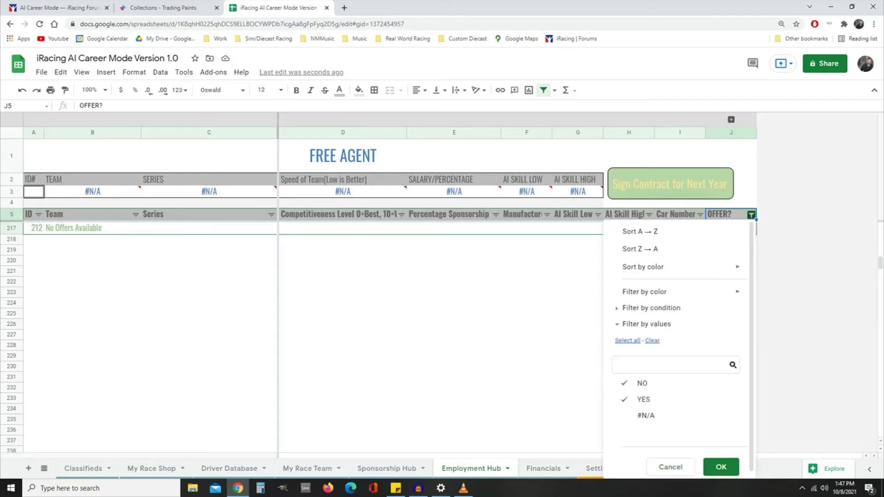
{"action": "left_click", "coordinate": [646, 416]}
{"action": "left_click", "coordinate": [721, 467]}
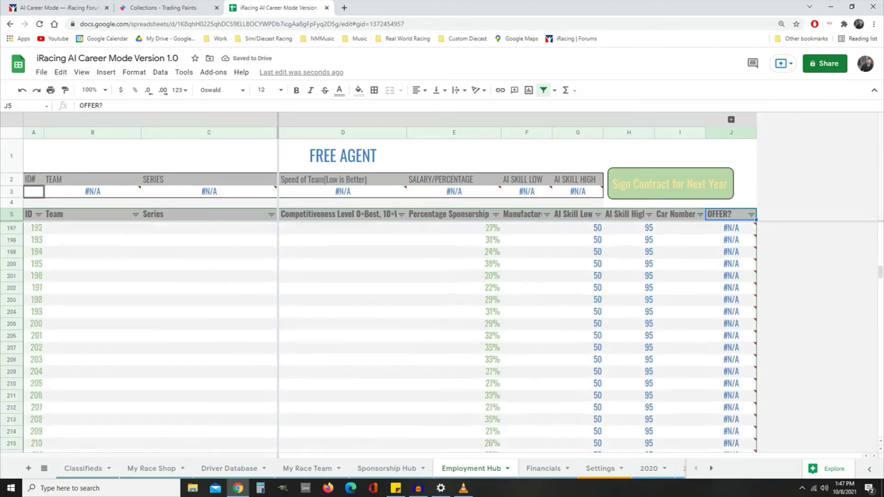
Examine the Employment Hub team list's competitiveness levels, sponsorship percentages and offer formula, plus the ID# entry cell for signing a contract.
{"action": "scroll", "coordinate": [442, 337], "scroll_direction": "up", "scroll_amount": 20}
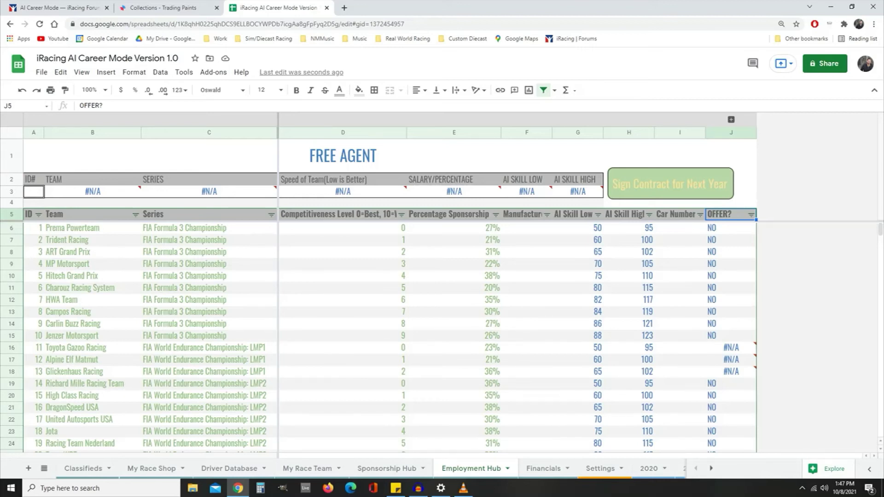
{"action": "left_click", "coordinate": [343, 228]}
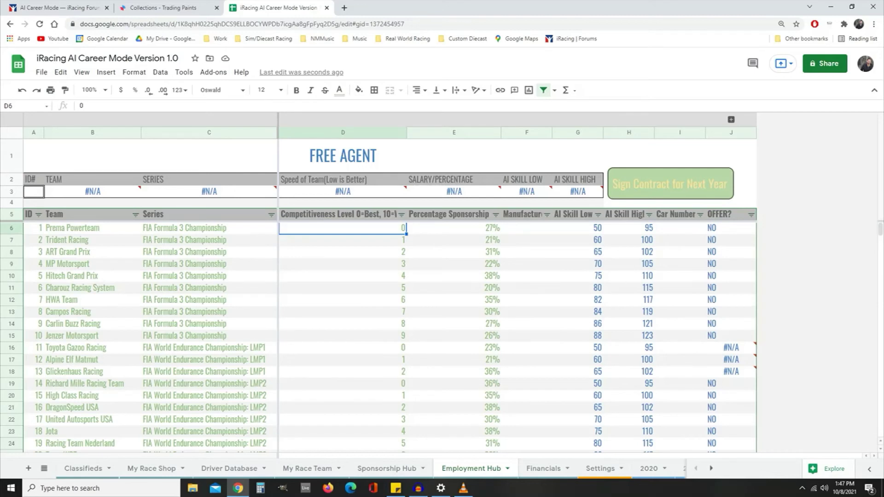
{"action": "left_click", "coordinate": [343, 335]}
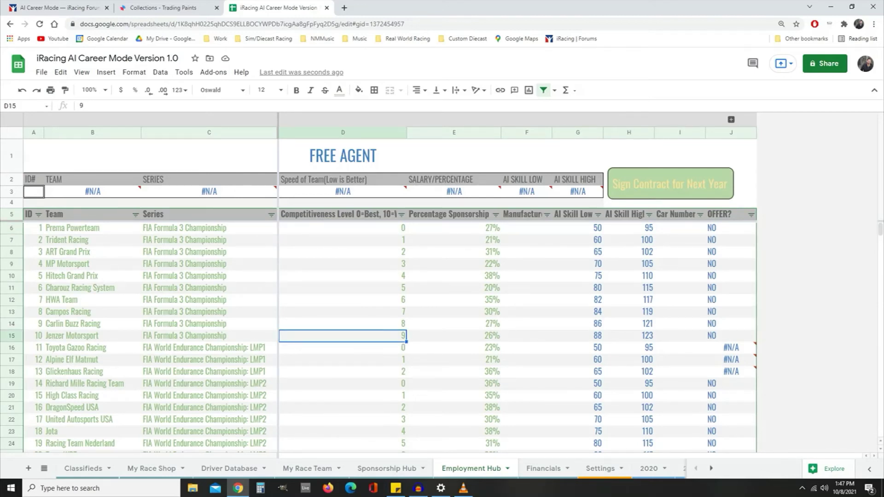
{"action": "left_click", "coordinate": [453, 228]}
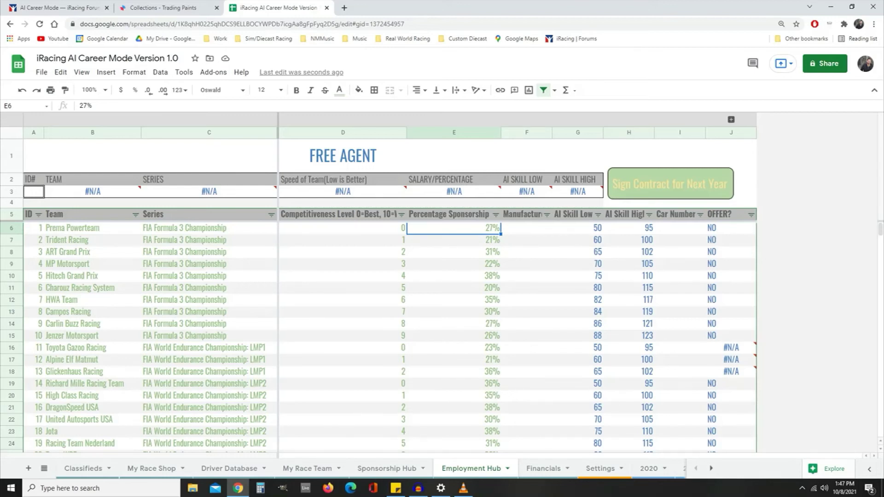
{"action": "left_click", "coordinate": [730, 372]}
{"action": "left_click", "coordinate": [731, 228]}
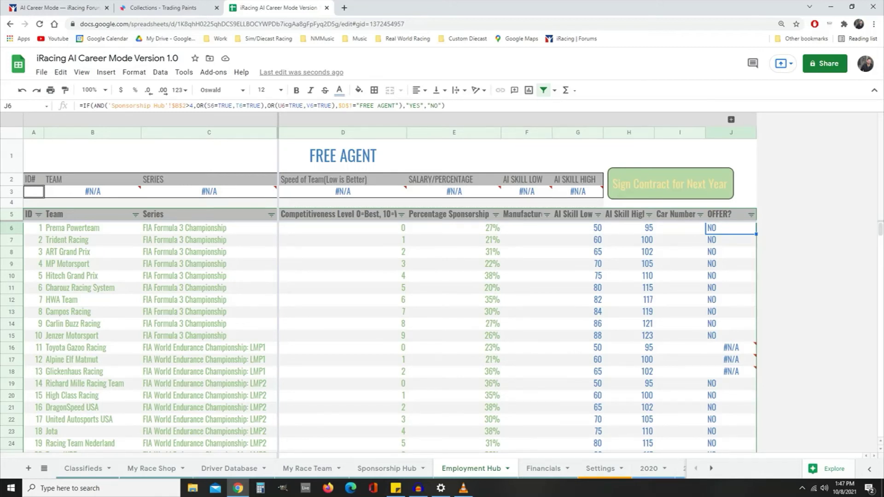
{"action": "left_click", "coordinate": [33, 191]}
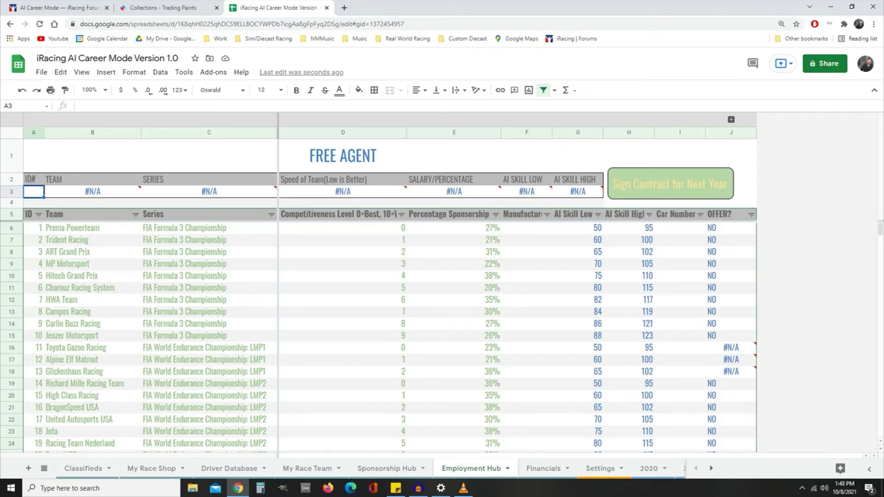
Filter the Employment Hub's OFFER? column to show only the YES entries.
{"action": "scroll", "coordinate": [382, 338], "scroll_direction": "down", "scroll_amount": 15}
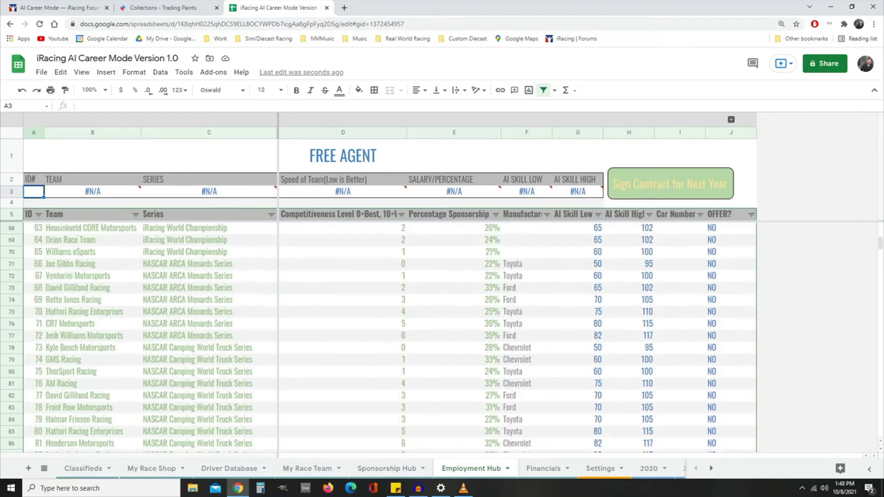
{"action": "scroll", "coordinate": [382, 339], "scroll_direction": "down", "scroll_amount": 12}
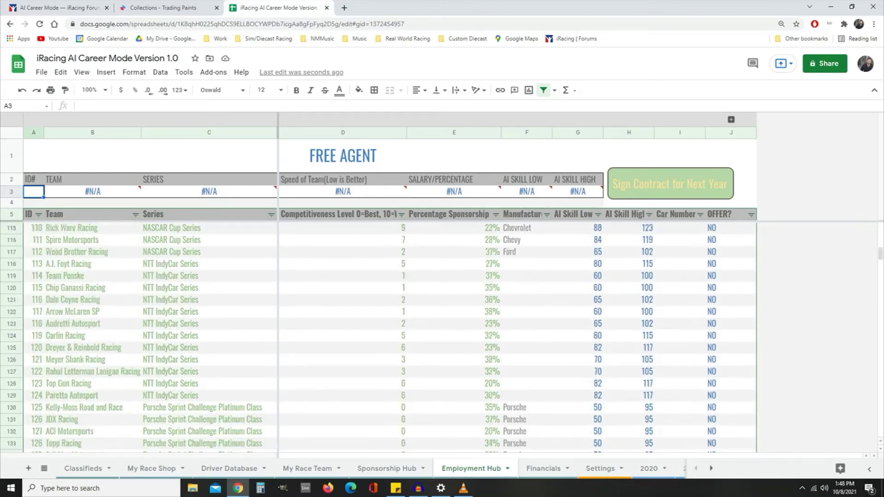
{"action": "scroll", "coordinate": [382, 338], "scroll_direction": "down", "scroll_amount": 5}
{"action": "scroll", "coordinate": [382, 338], "scroll_direction": "up", "scroll_amount": 20}
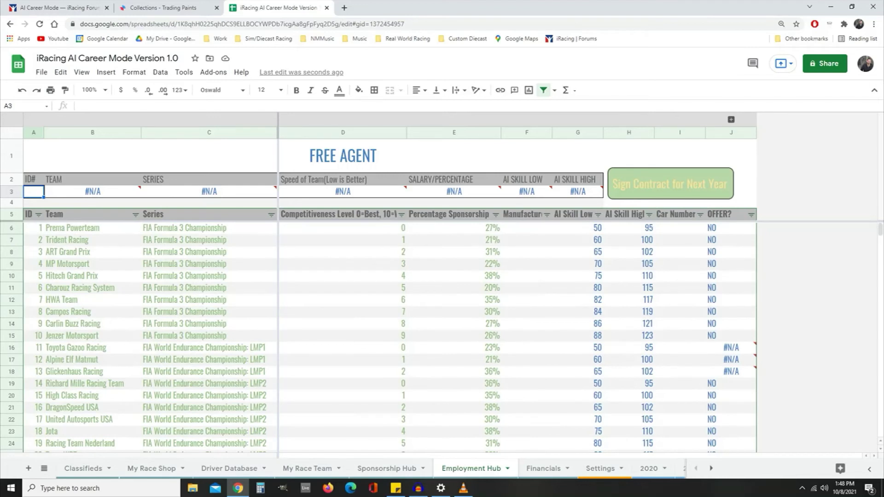
{"action": "left_click", "coordinate": [751, 215]}
{"action": "left_click", "coordinate": [642, 383]}
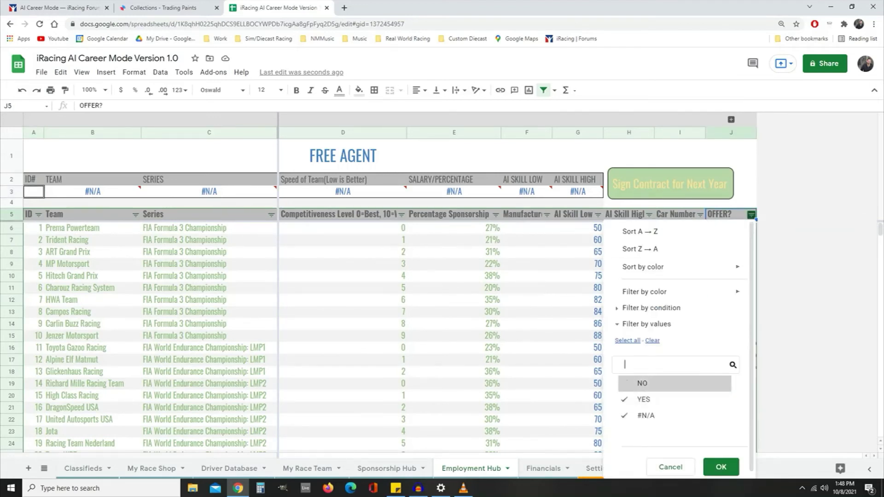
{"action": "left_click", "coordinate": [646, 416]}
{"action": "left_click", "coordinate": [721, 467]}
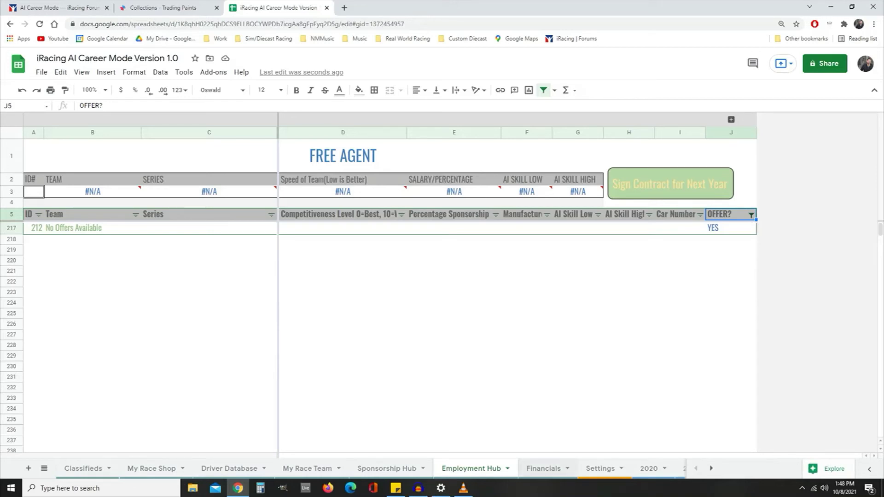
Review the balance and its formula in the Financials sheet, plus the owned vehicles in My Race Shop.
{"action": "left_click", "coordinate": [543, 469]}
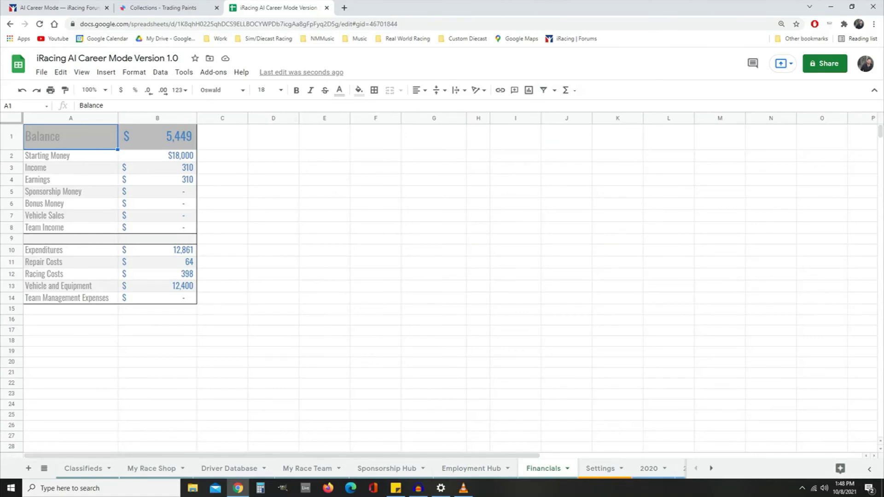
{"action": "left_click", "coordinate": [157, 137]}
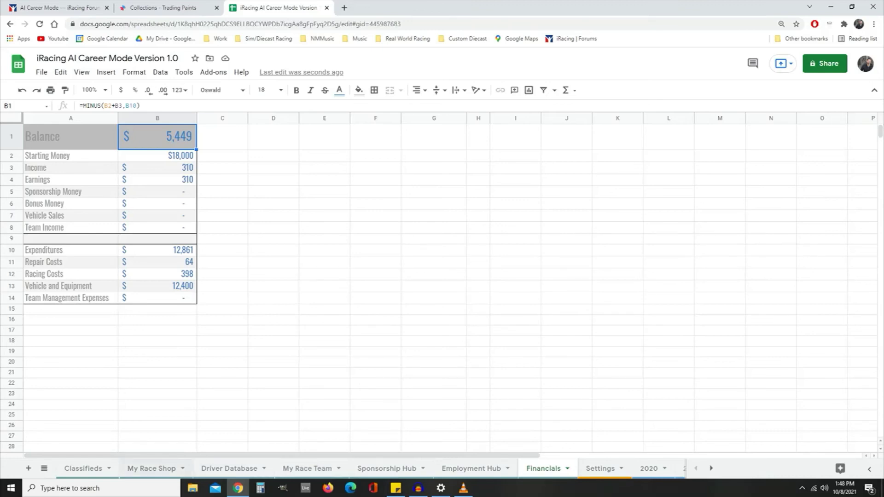
{"action": "left_click", "coordinate": [152, 469]}
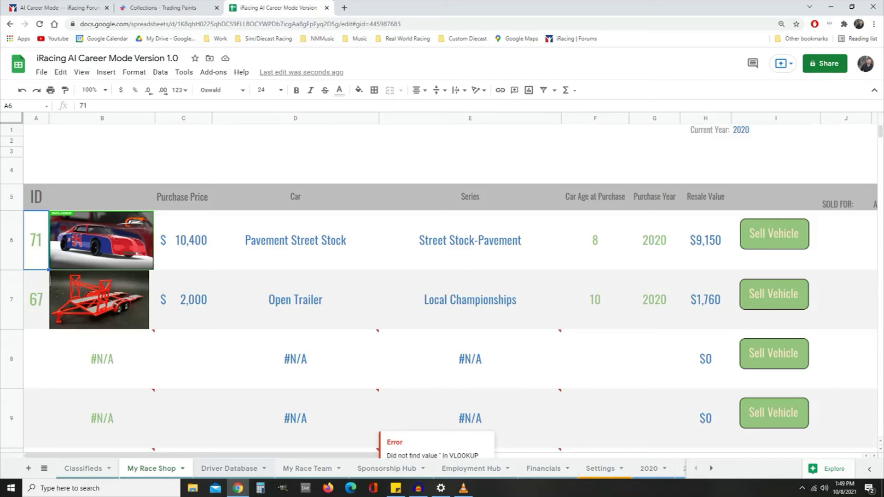
Filter the Driver Database's Series column to show only Street Stock-Pavement.
{"action": "left_click", "coordinate": [229, 469]}
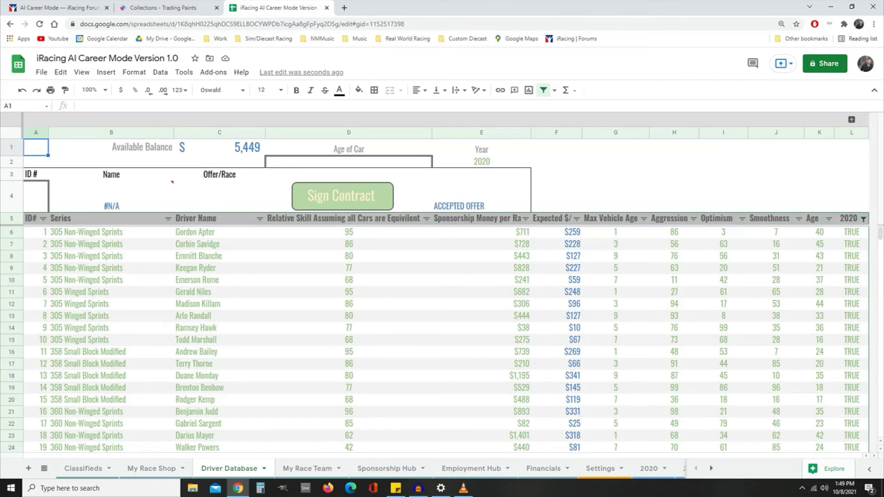
{"action": "left_click", "coordinate": [168, 218]}
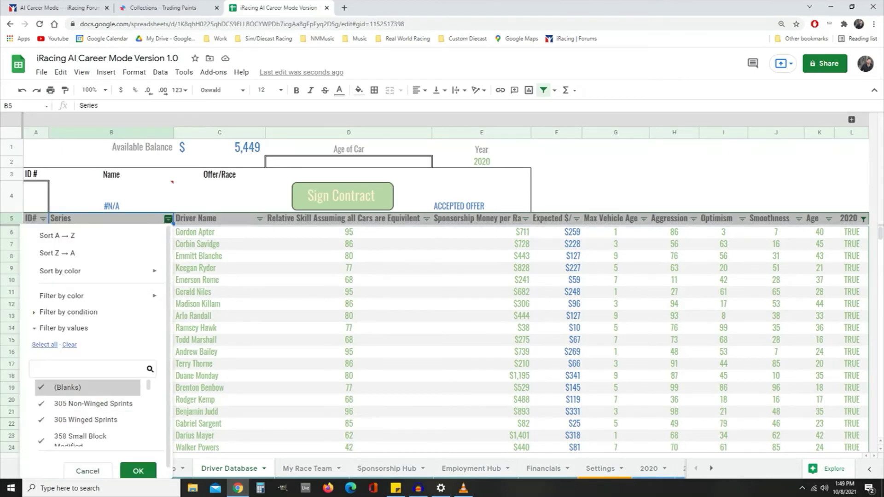
{"action": "scroll", "coordinate": [93, 410], "scroll_direction": "down", "scroll_amount": 10}
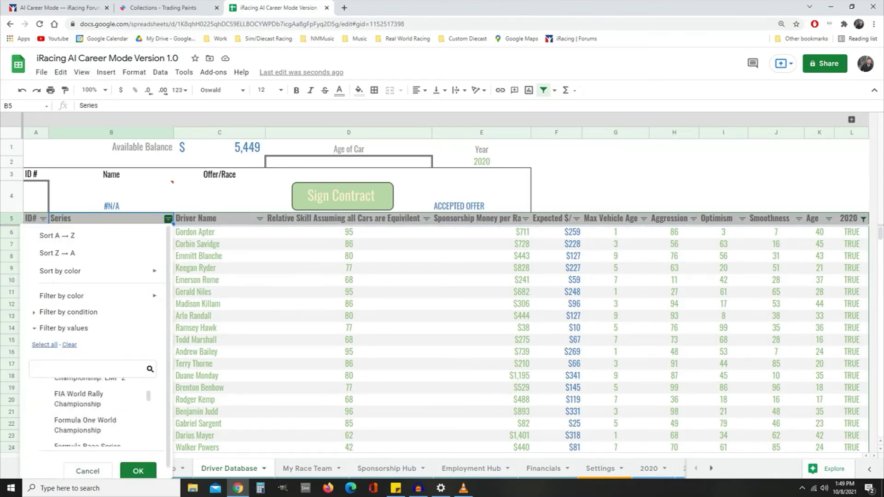
{"action": "scroll", "coordinate": [92, 410], "scroll_direction": "down", "scroll_amount": 10}
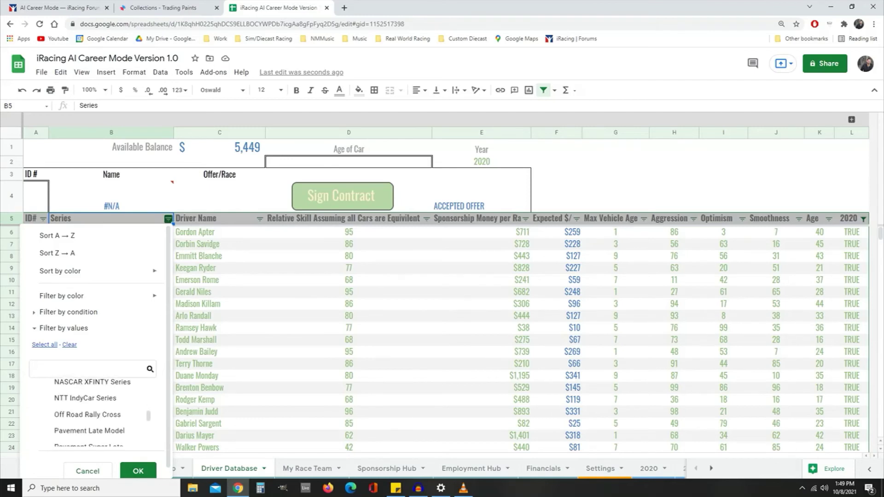
{"action": "scroll", "coordinate": [92, 410], "scroll_direction": "down", "scroll_amount": 10}
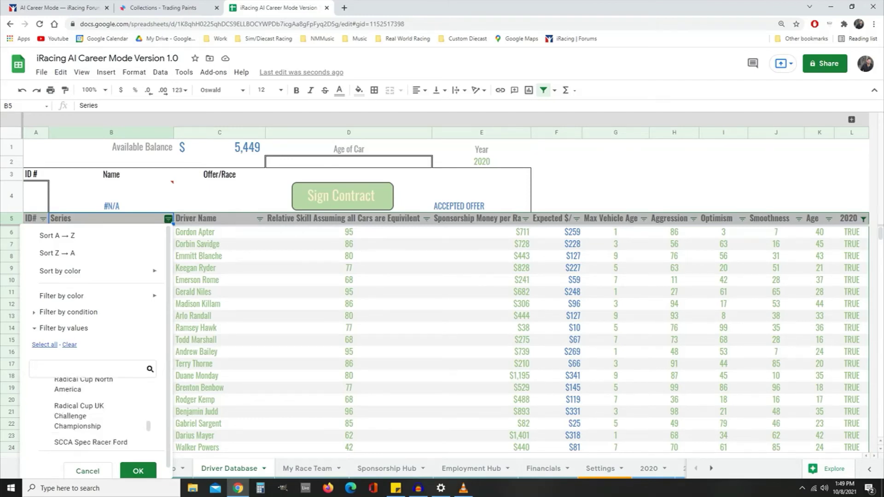
{"action": "scroll", "coordinate": [91, 413], "scroll_direction": "up", "scroll_amount": 1}
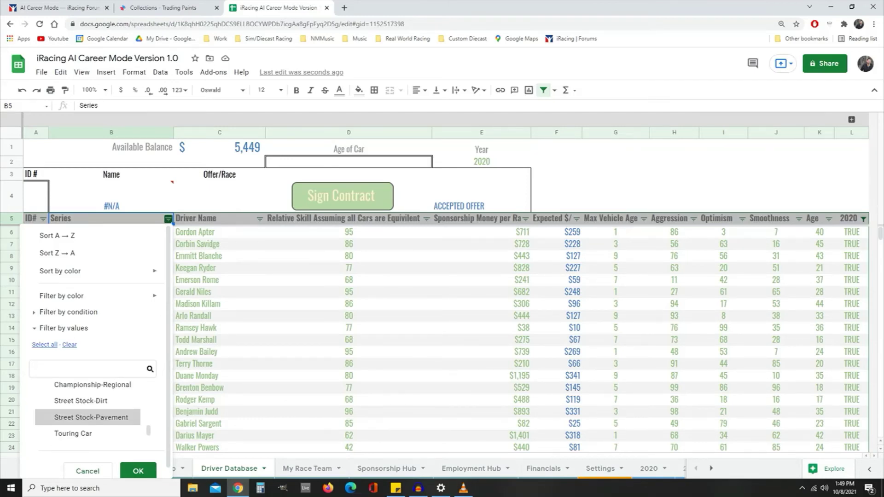
{"action": "left_click", "coordinate": [87, 417]}
{"action": "left_click", "coordinate": [139, 471]}
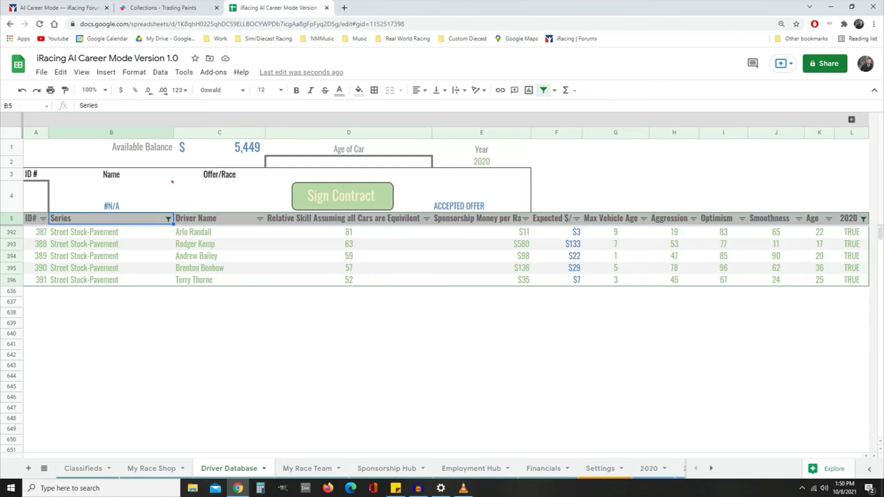
Check the Street Stock-Pavement drivers' Max Vehicle Age values and enter 389 as the contract's driver ID #.
{"action": "left_click", "coordinate": [615, 232]}
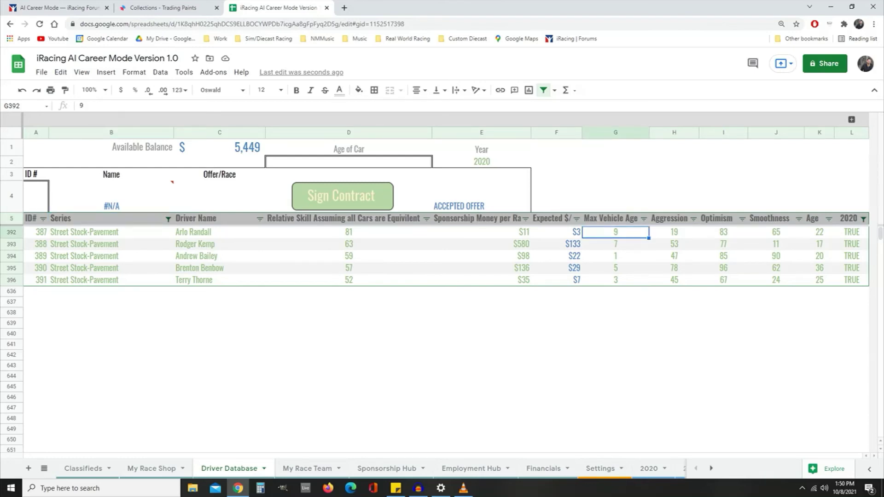
{"action": "left_click", "coordinate": [616, 256]}
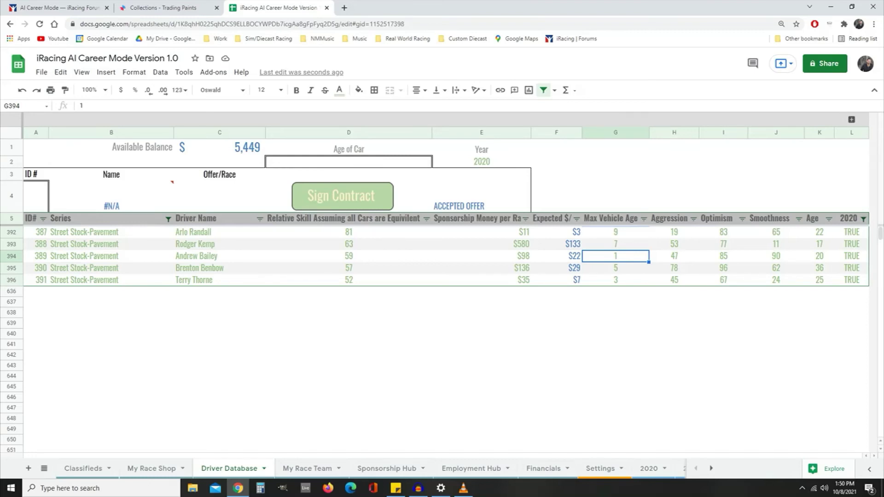
{"action": "left_click", "coordinate": [36, 196]}
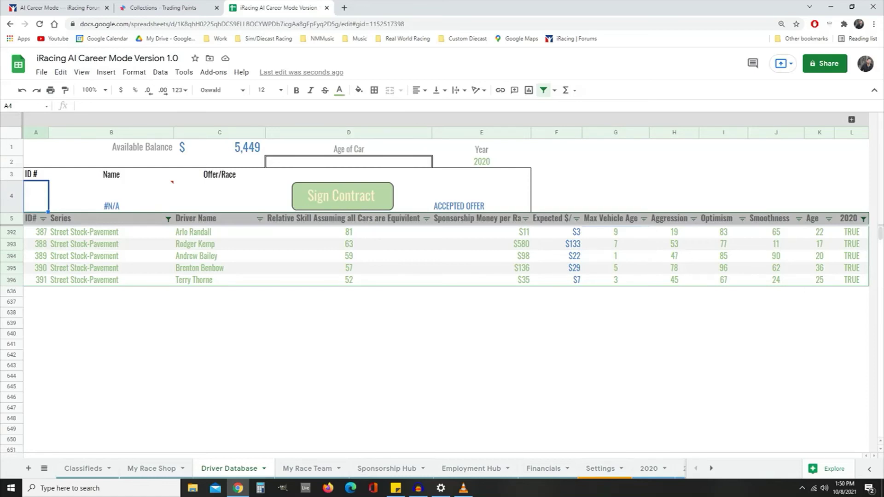
{"action": "type", "text": "389"}
{"action": "left_click", "coordinate": [111, 365]}
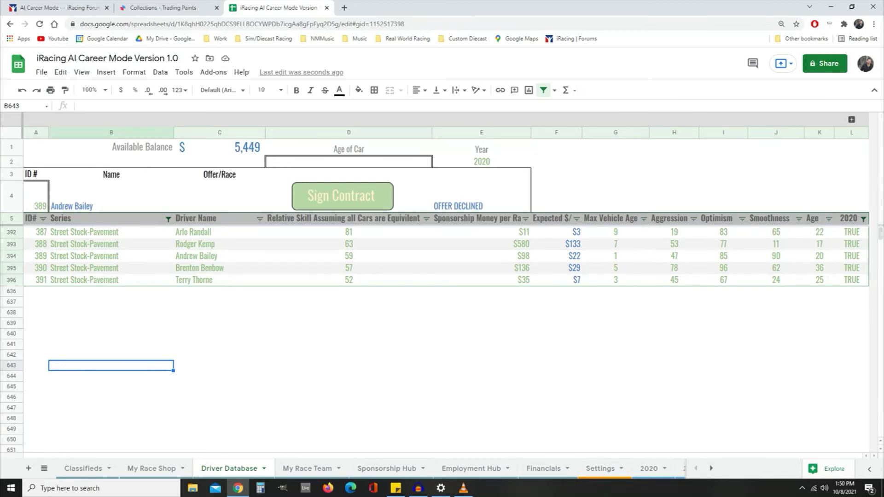
Set the Age of Car to 8 and clear the driver ID # from the contract area.
{"action": "left_click", "coordinate": [348, 161]}
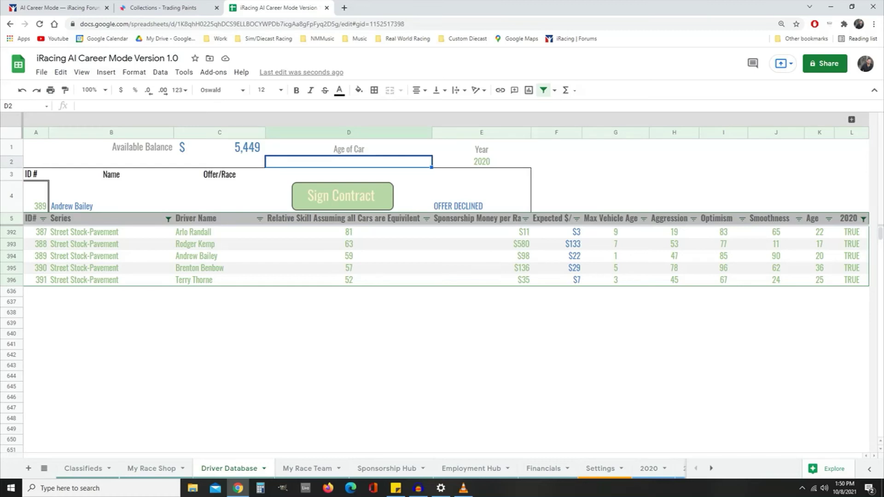
{"action": "type", "text": "8"}
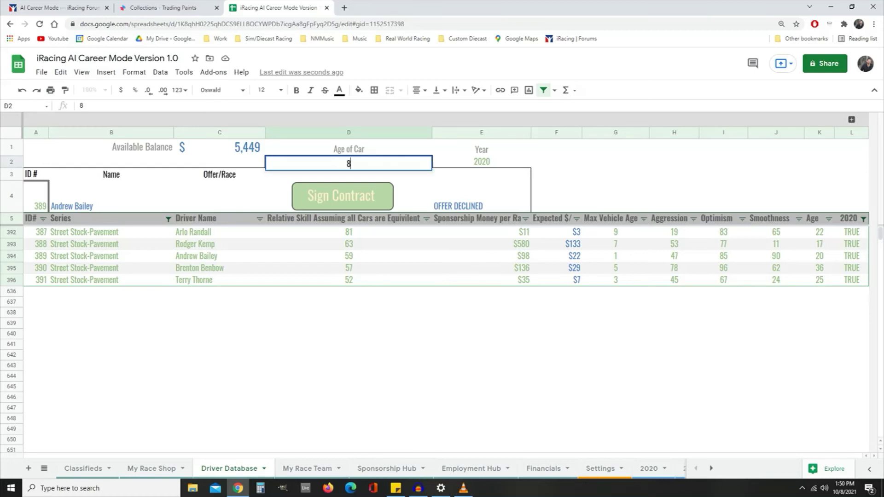
{"action": "key", "text": "Return"}
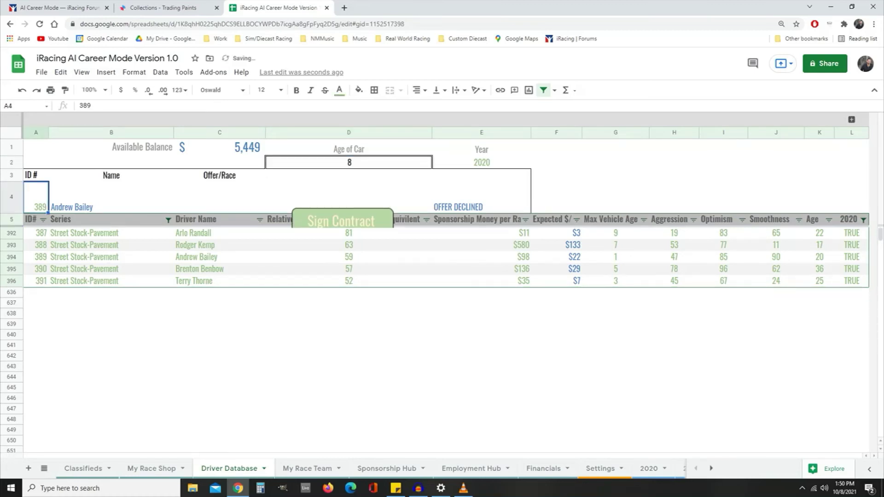
{"action": "key", "text": "Delete"}
{"action": "left_click", "coordinate": [349, 335]}
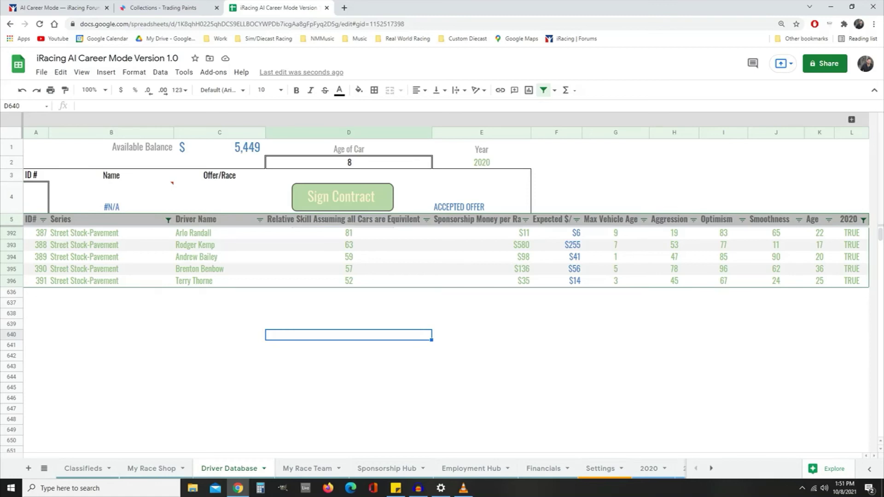
Set the Driver Database's Age of Car to 3.
{"action": "left_click", "coordinate": [615, 233]}
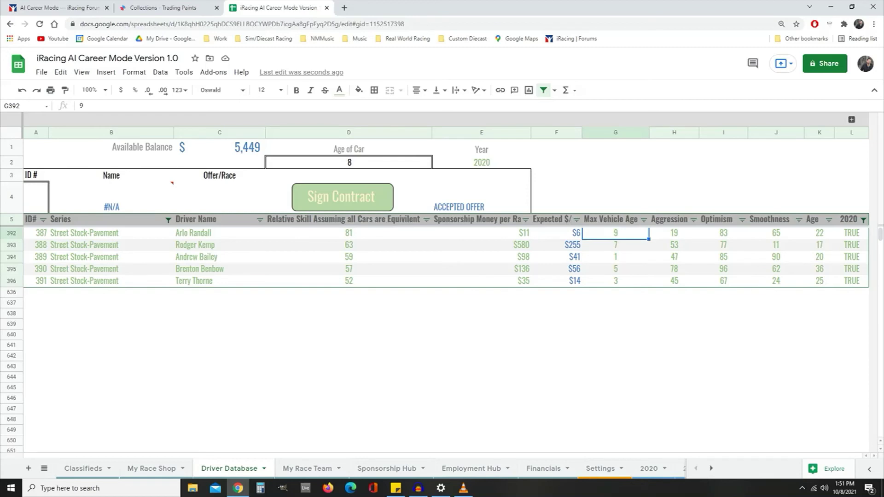
{"action": "left_click", "coordinate": [349, 162]}
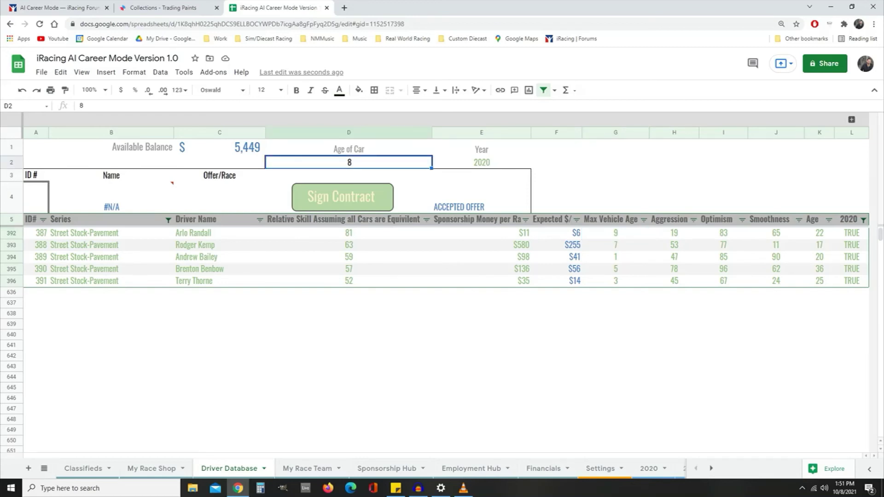
{"action": "type", "text": "3"}
{"action": "left_click", "coordinate": [349, 346]}
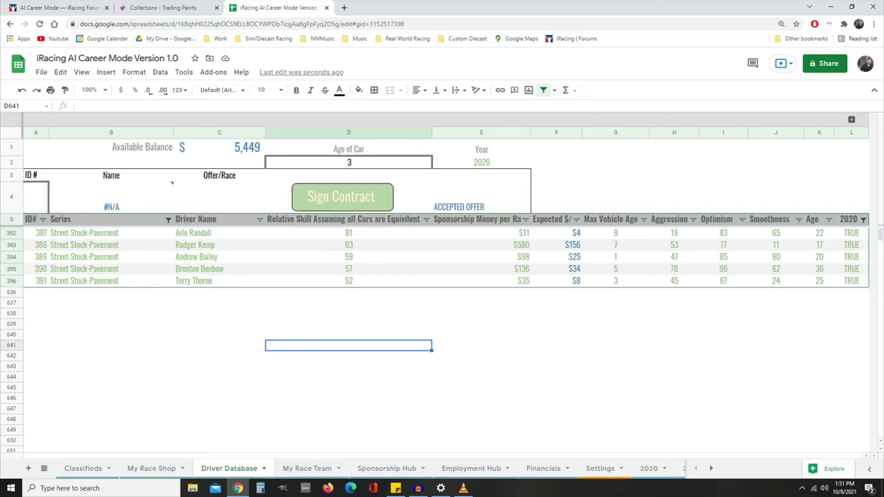
Enter 391 as the driver ID # in the contract area.
{"action": "left_click", "coordinate": [220, 257]}
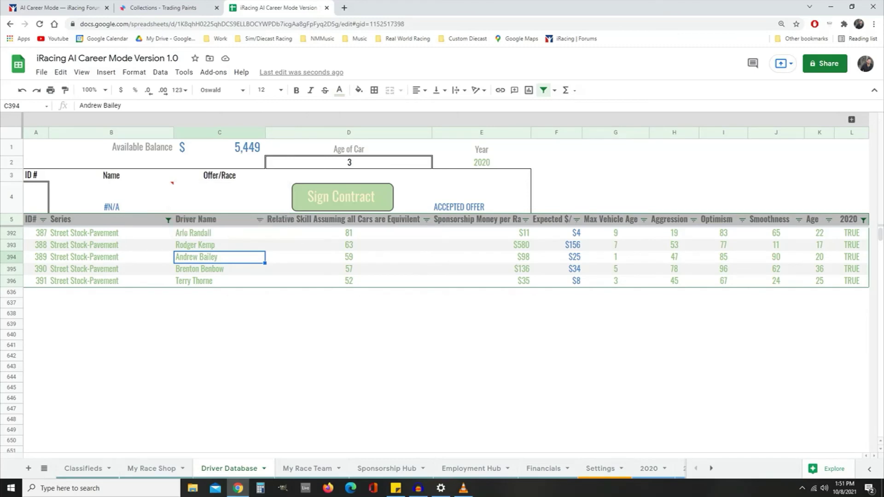
{"action": "left_click", "coordinate": [36, 197]}
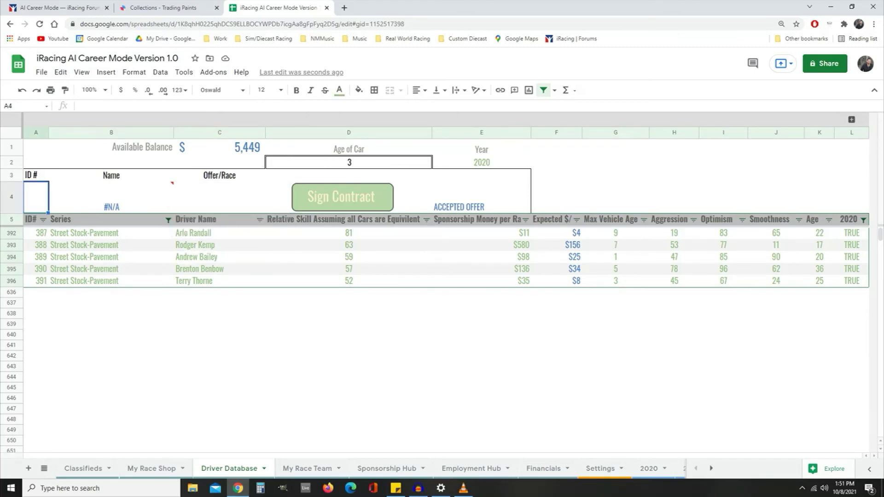
{"action": "type", "text": "391"}
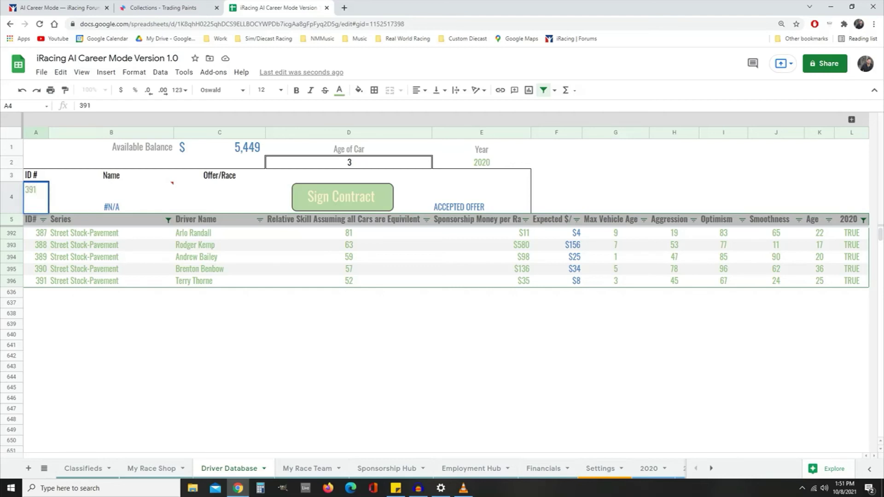
{"action": "left_click", "coordinate": [111, 398]}
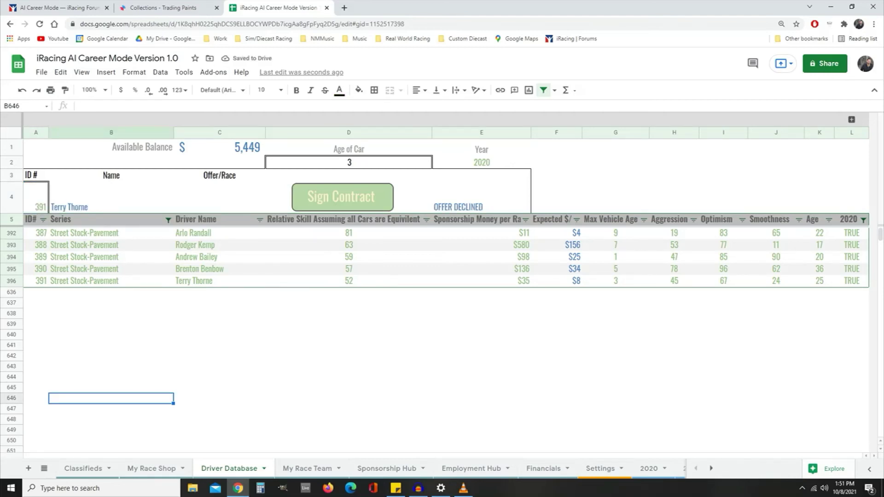
{"action": "left_click", "coordinate": [219, 198]}
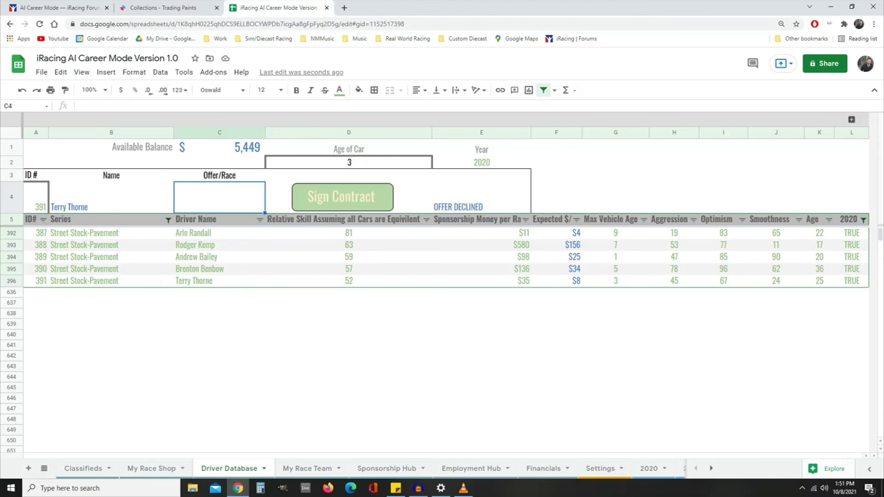
Enter 390 as the driver ID # in the Driver Database's contract area.
{"action": "left_click", "coordinate": [35, 197]}
{"action": "type", "text": "390"}
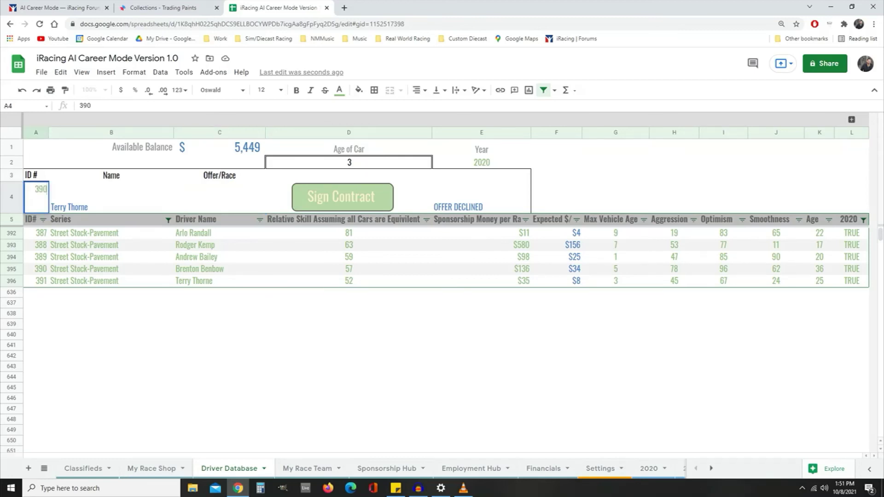
{"action": "left_click", "coordinate": [111, 377]}
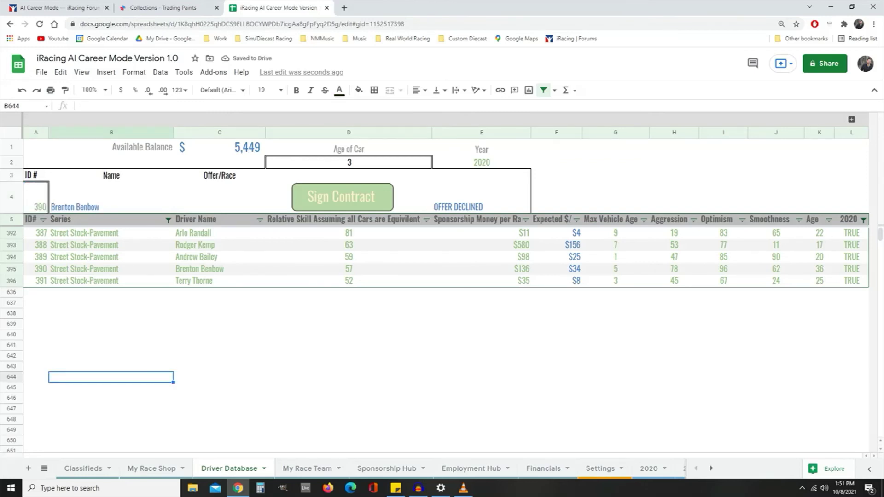
Try Offer/Race amounts of $30 and $31 for driver 390.
{"action": "left_click", "coordinate": [219, 197]}
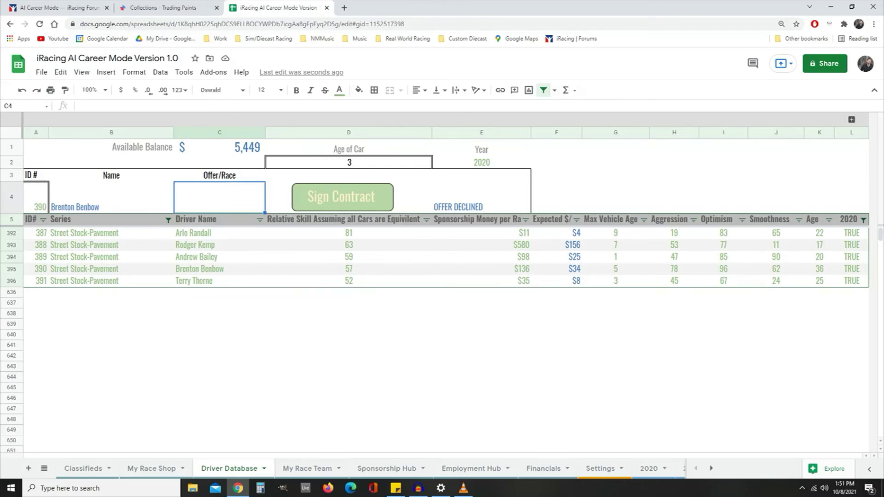
{"action": "type", "text": "30"}
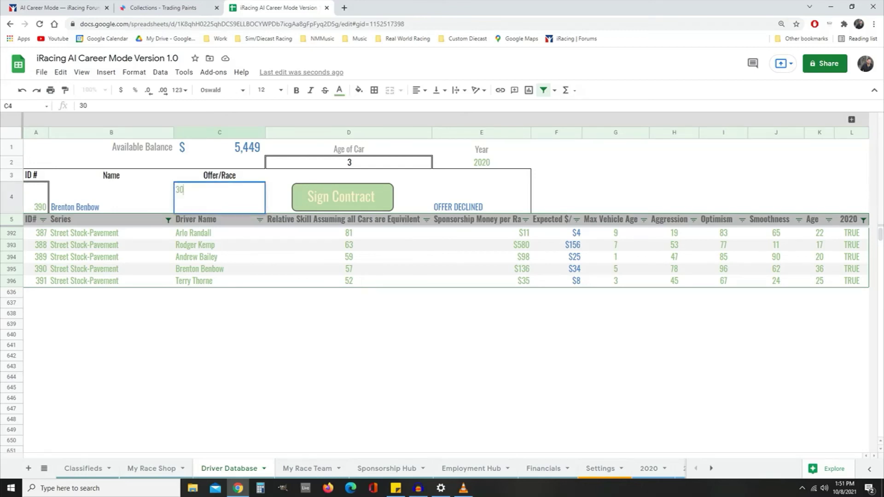
{"action": "key", "text": "Return"}
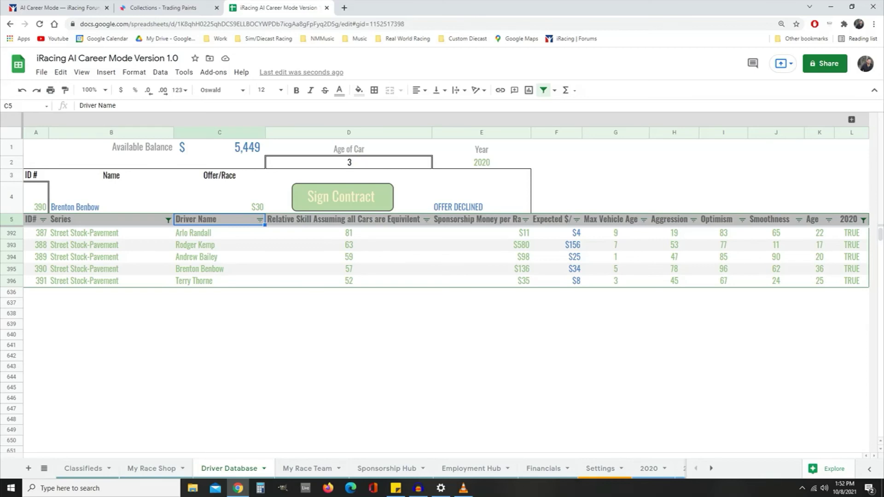
{"action": "left_click", "coordinate": [219, 197]}
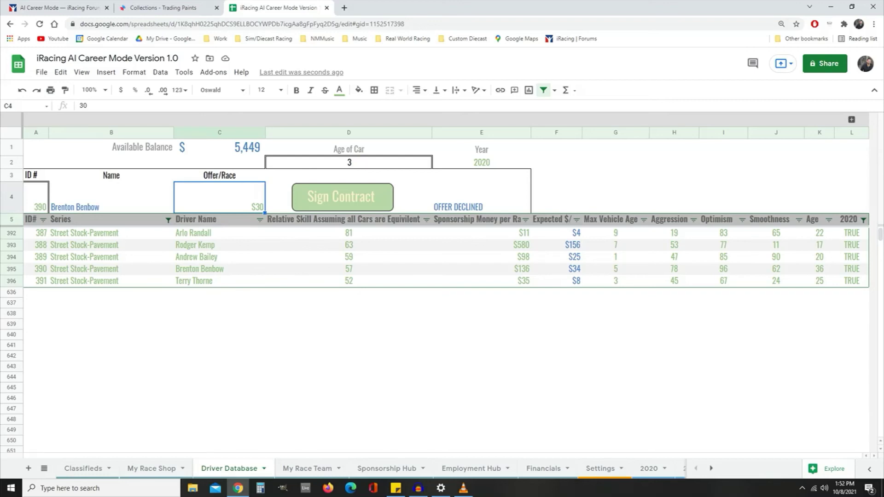
{"action": "type", "text": "31"}
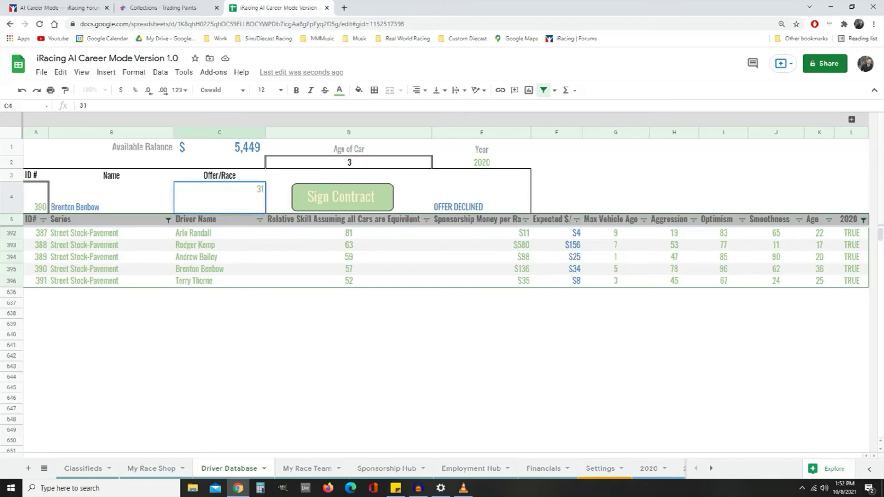
{"action": "left_click", "coordinate": [219, 409]}
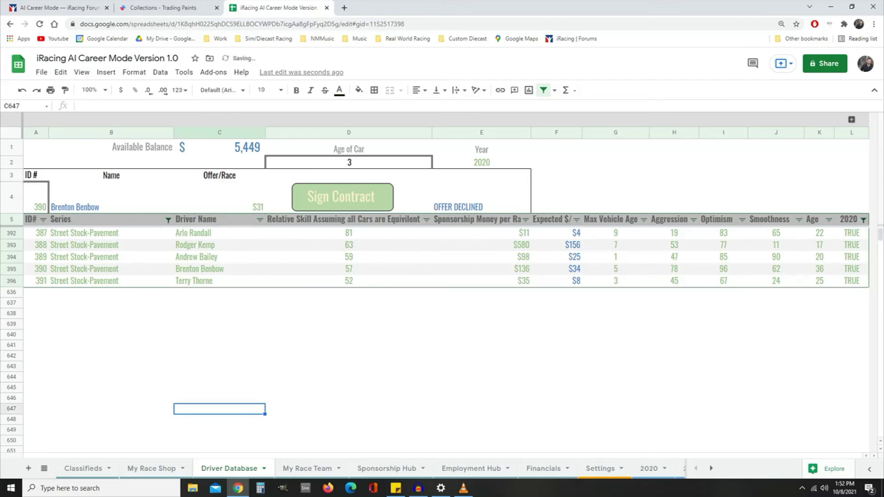
Try higher Offer/Race amounts of $34 and $40 for driver 390.
{"action": "left_click", "coordinate": [219, 197]}
{"action": "type", "text": "34"}
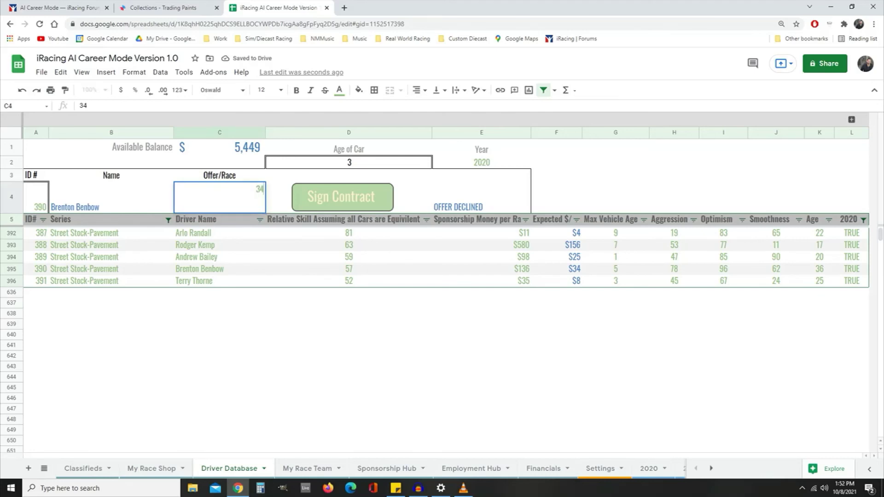
{"action": "left_click", "coordinate": [219, 335]}
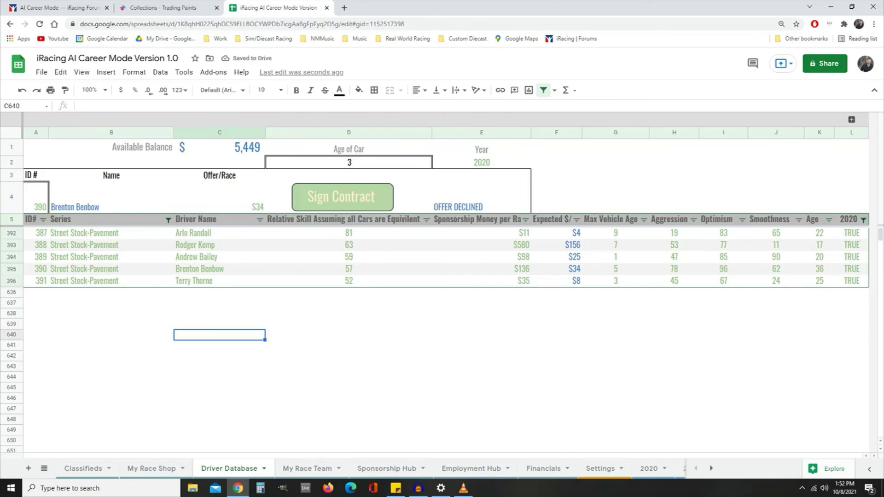
{"action": "left_click", "coordinate": [220, 197]}
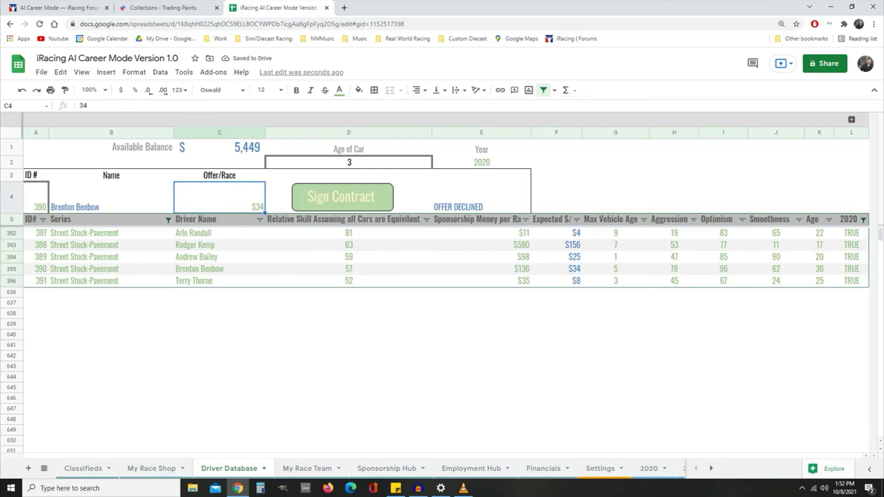
{"action": "type", "text": "40"}
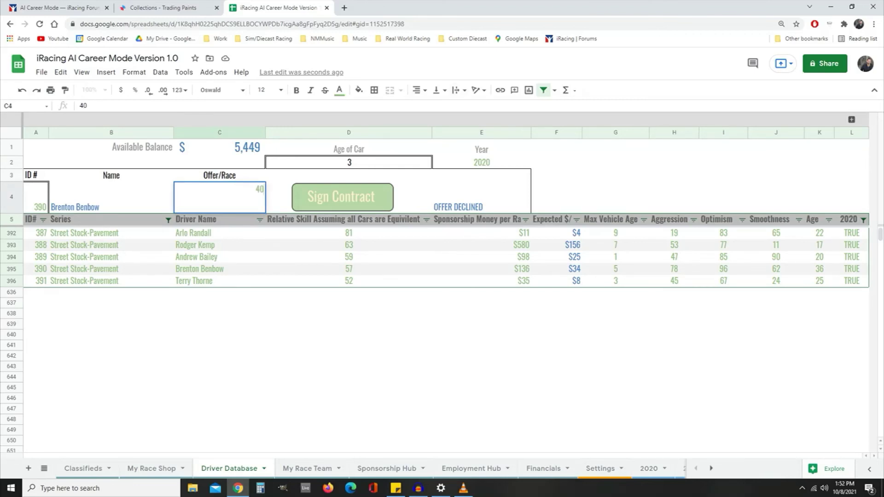
{"action": "left_click", "coordinate": [219, 335]}
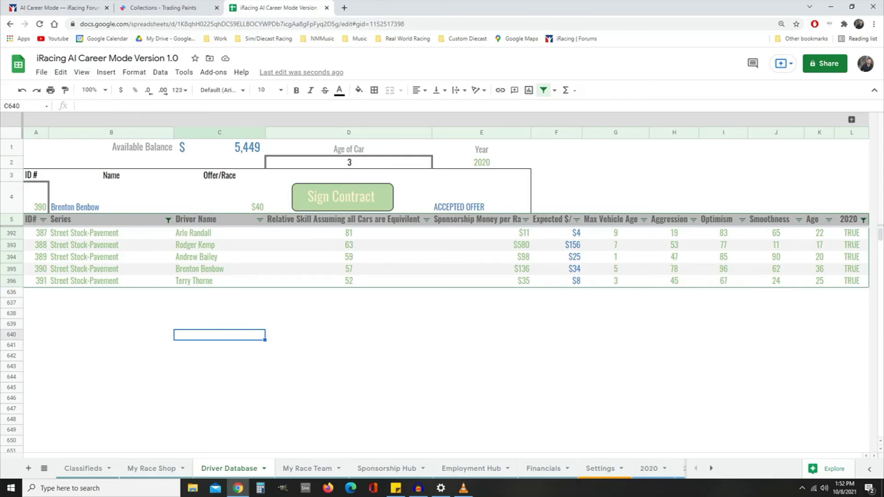
Lower the Offer/Race for driver 390 to $31.
{"action": "left_click", "coordinate": [219, 197]}
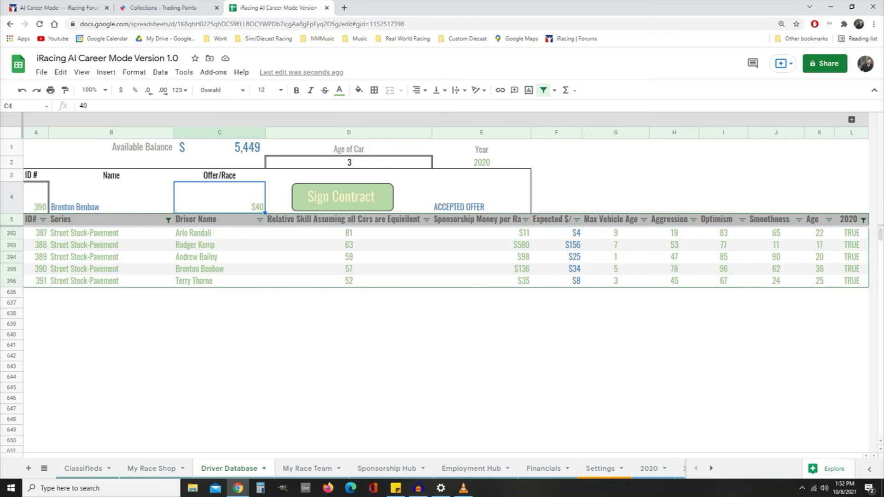
{"action": "type", "text": "0"}
{"action": "key", "text": "BackSpace"}
{"action": "type", "text": "31"}
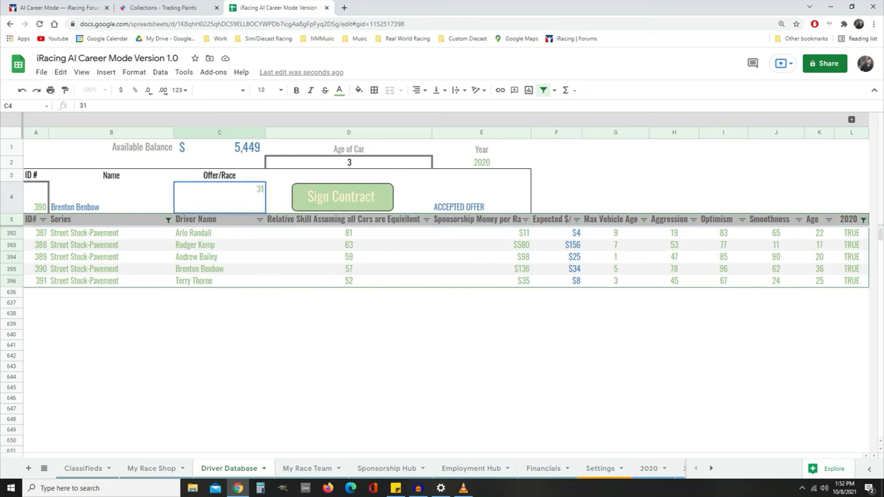
{"action": "left_click", "coordinate": [348, 335]}
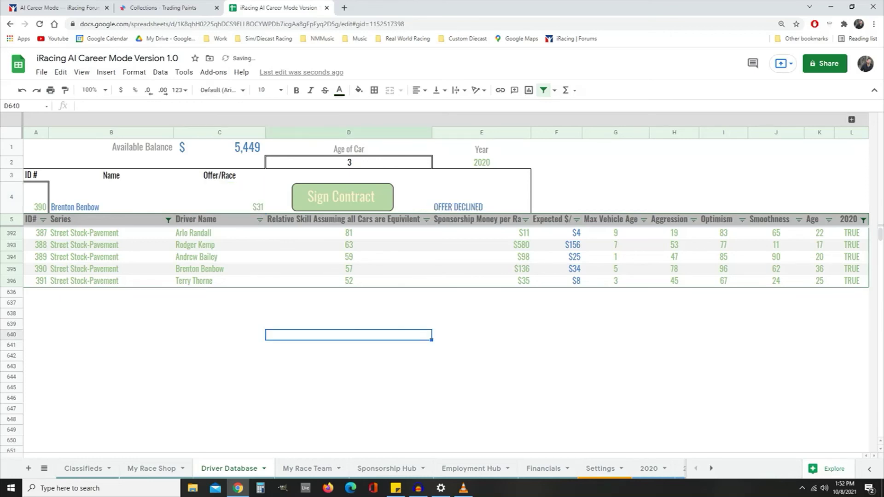
Clear the Offer/Race amount and re-enter $31 to repeat the contract offer.
{"action": "left_click", "coordinate": [219, 198]}
{"action": "key", "text": "Delete"}
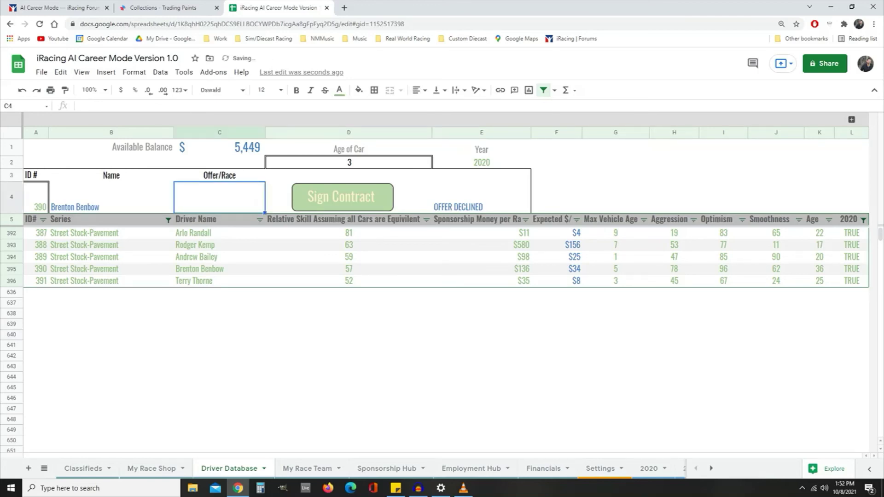
{"action": "left_click", "coordinate": [219, 408]}
{"action": "left_click", "coordinate": [219, 197]}
{"action": "type", "text": "31"}
{"action": "key", "text": "Return"}
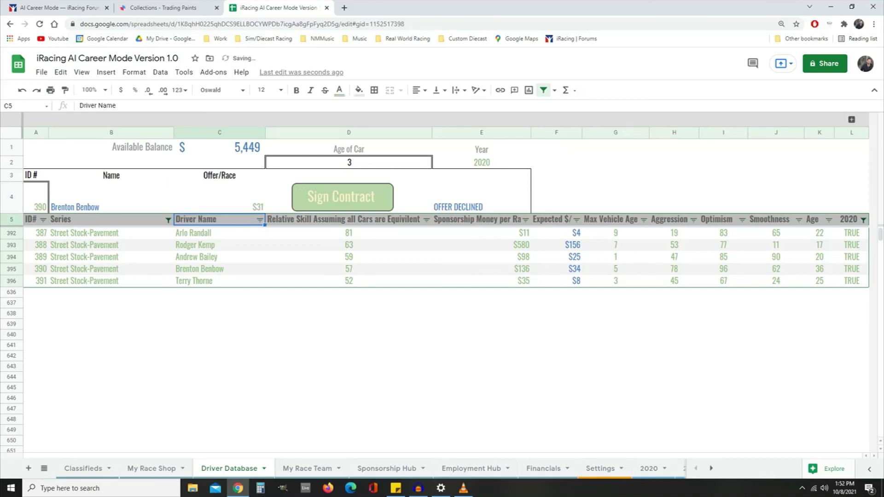
{"action": "left_click", "coordinate": [219, 197]}
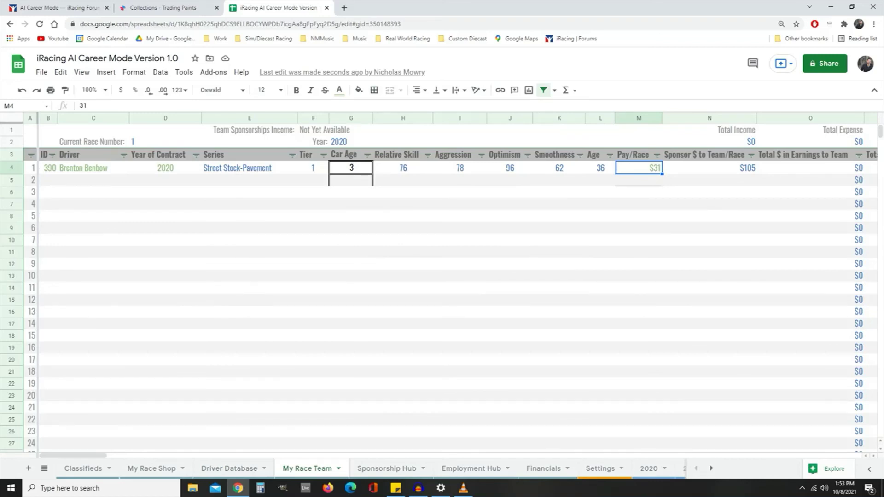
Examine the signed driver's row on the My Race Team sheet, from Car Age through pay, sponsor money, earnings and expenses.
{"action": "left_click", "coordinate": [350, 167]}
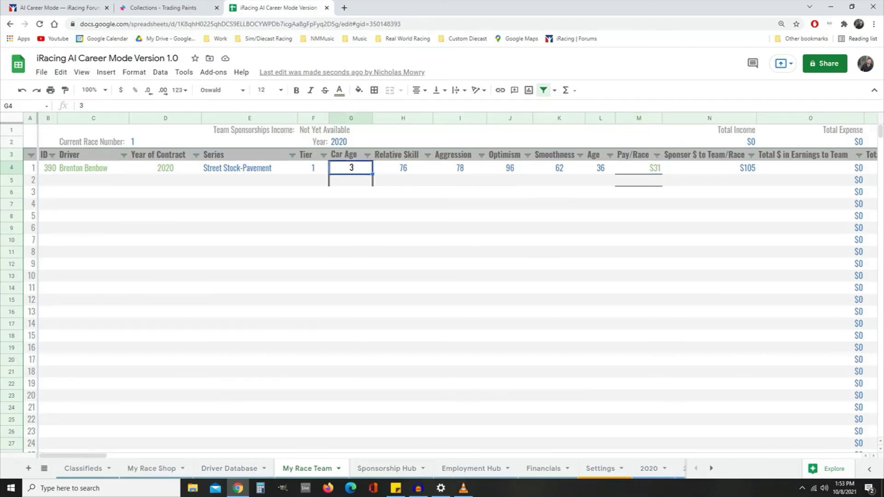
{"action": "key", "text": "Right"}
{"action": "key", "text": "Right"}
{"action": "key", "text": "Right"}
{"action": "key", "text": "Right"}
{"action": "key", "text": "Right"}
{"action": "key", "text": "Right"}
{"action": "key", "text": "Right"}
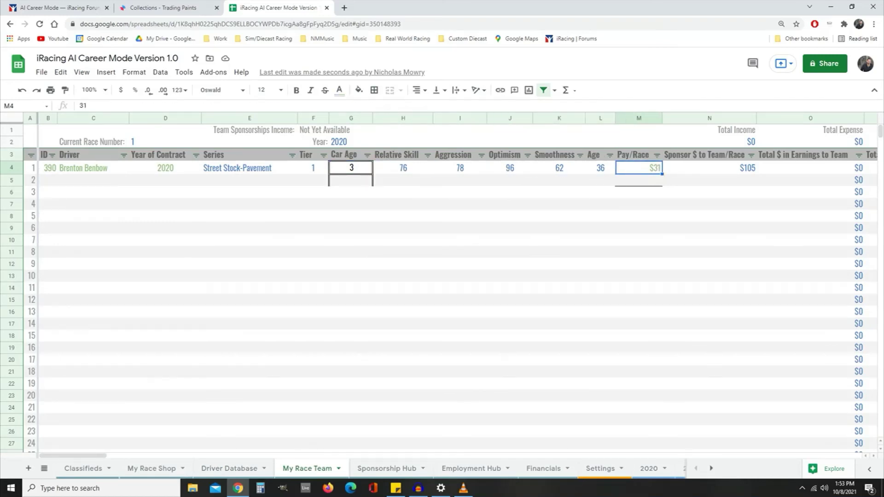
{"action": "key", "text": "Right"}
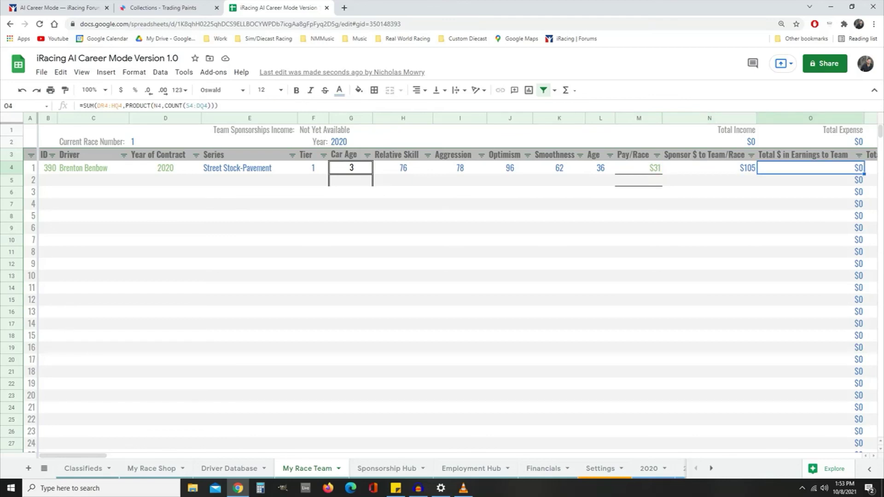
{"action": "key", "text": "Right"}
{"action": "key", "text": "Right"}
{"action": "key", "text": "Right"}
{"action": "key", "text": "Right"}
{"action": "key", "text": "Right"}
{"action": "key", "text": "Right"}
{"action": "key", "text": "Right"}
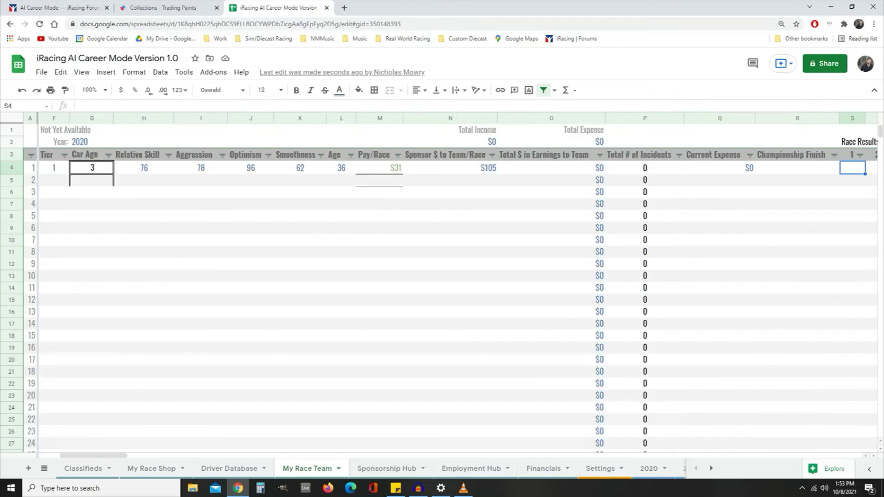
Look over the first Race Results columns in the signed driver's row.
{"action": "key", "text": "Right"}
{"action": "key", "text": "Right"}
{"action": "key", "text": "Right"}
{"action": "key", "text": "Right"}
{"action": "key", "text": "Right"}
{"action": "key", "text": "Right"}
{"action": "key", "text": "Right"}
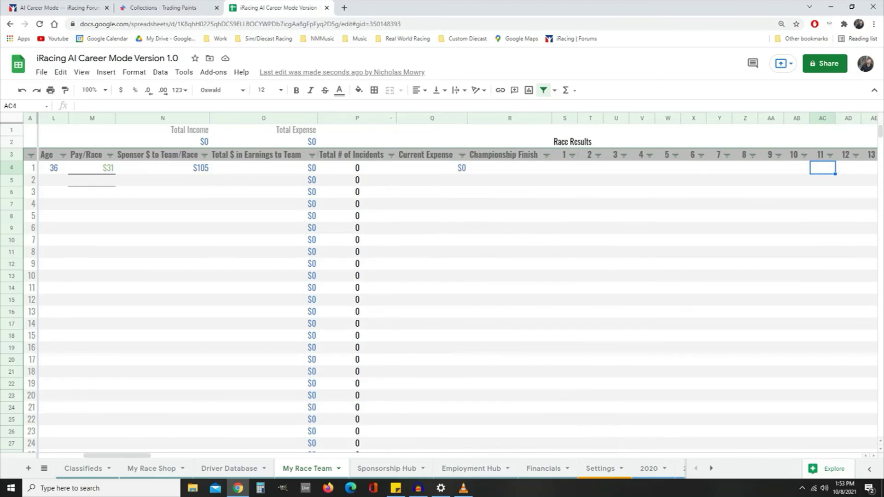
{"action": "key", "text": "Left"}
{"action": "key", "text": "Left"}
{"action": "key", "text": "Left"}
{"action": "key", "text": "Left"}
{"action": "key", "text": "Left"}
{"action": "key", "text": "Left"}
{"action": "key", "text": "Left"}
{"action": "key", "text": "Left"}
{"action": "key", "text": "Left"}
{"action": "key", "text": "Left"}
{"action": "key", "text": "Right"}
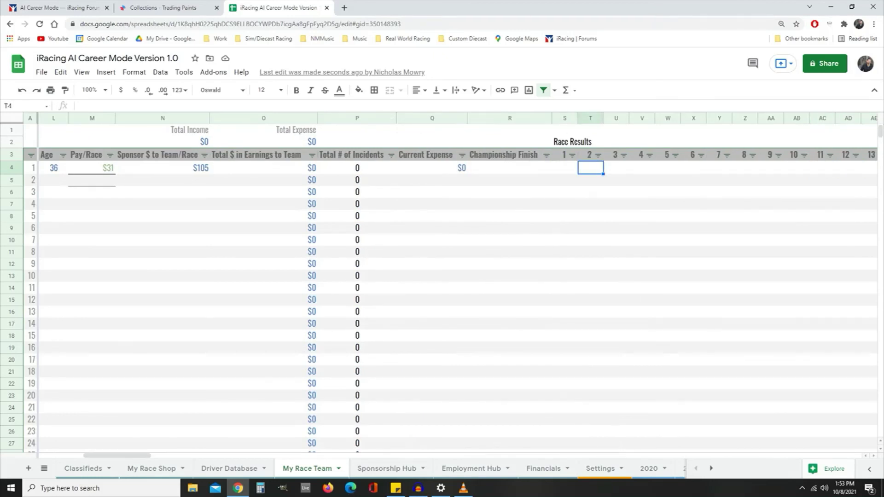
{"action": "key", "text": "Right"}
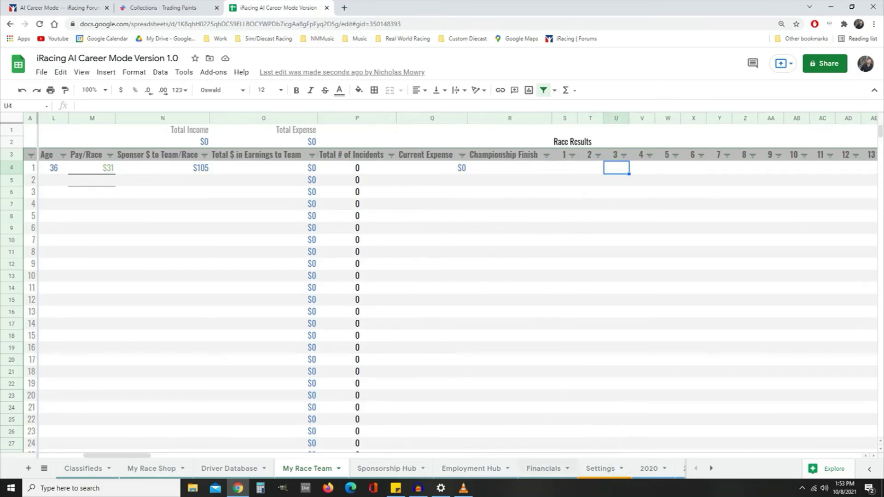
Review the signed driver's row again from the contract details across to Current Expense and Championship Finish.
{"action": "left_click_drag", "start_coordinate": [117, 455], "coordinate": [72, 456]}
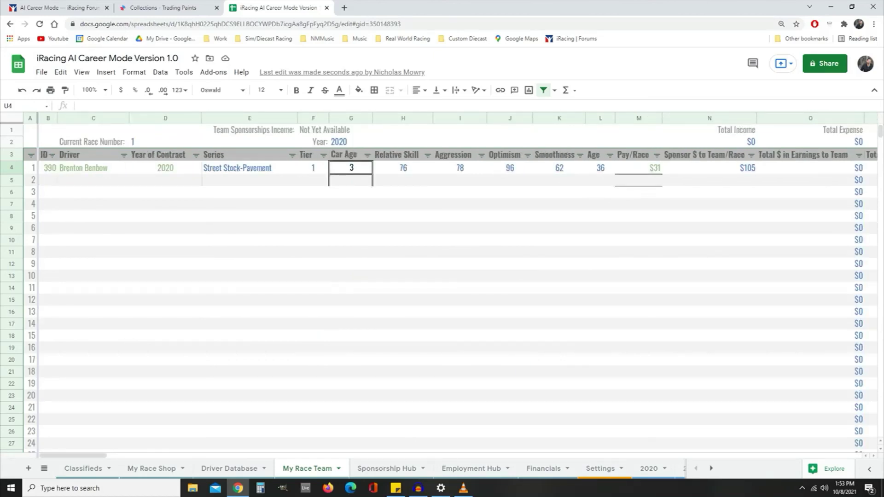
{"action": "scroll", "coordinate": [442, 277], "scroll_direction": "right", "scroll_amount": 8}
{"action": "scroll", "coordinate": [442, 276], "scroll_direction": "left", "scroll_amount": 7}
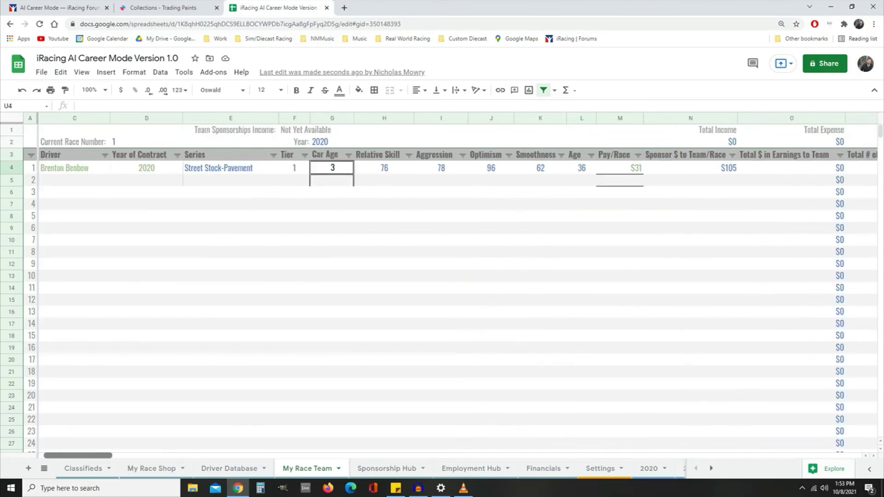
{"action": "scroll", "coordinate": [442, 276], "scroll_direction": "right", "scroll_amount": 5}
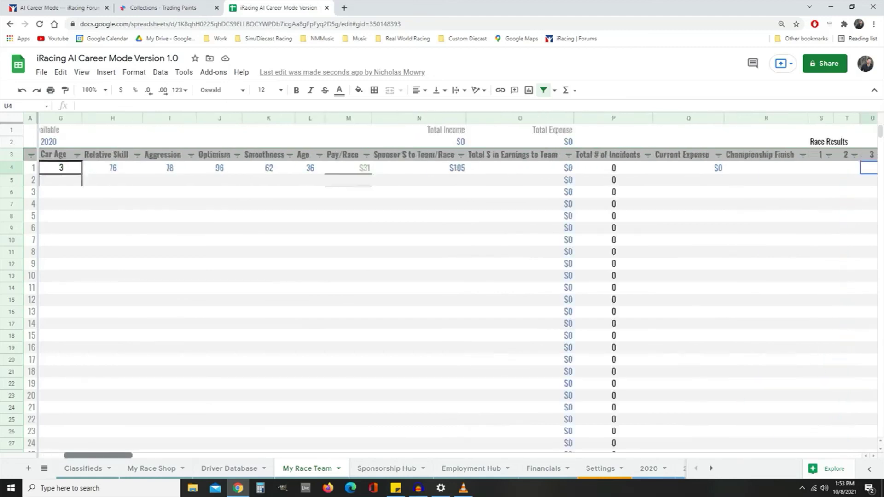
{"action": "scroll", "coordinate": [442, 277], "scroll_direction": "right", "scroll_amount": 5}
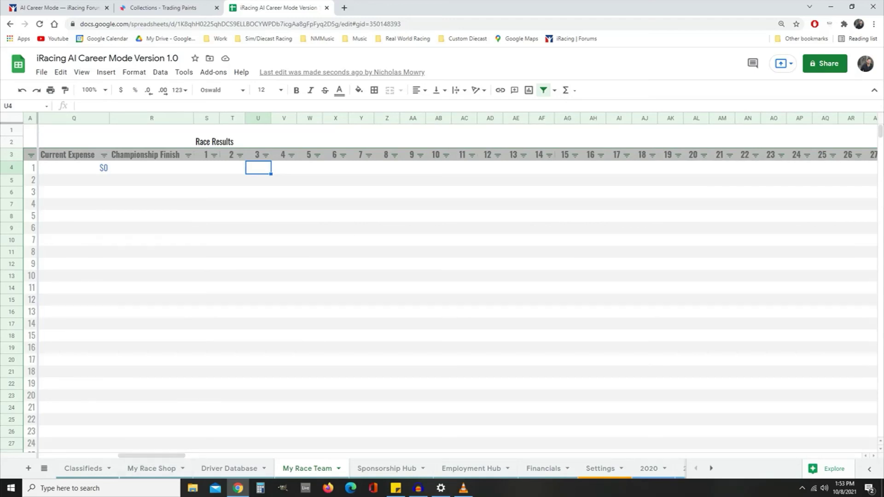
Go through the driver's Race Results columns from race 1 to race 27, and return to the start of the row.
{"action": "left_click", "coordinate": [206, 168]}
{"action": "key", "text": "Right"}
{"action": "key", "text": "Right"}
{"action": "key", "text": "Right"}
{"action": "key", "text": "Right"}
{"action": "key", "text": "Right"}
{"action": "key", "text": "Right"}
{"action": "key", "text": "Right"}
{"action": "key", "text": "Right"}
{"action": "key", "text": "Right"}
{"action": "key", "text": "Right"}
{"action": "key", "text": "Right"}
{"action": "key", "text": "Right"}
{"action": "key", "text": "Right"}
{"action": "key", "text": "Right"}
{"action": "key", "text": "Right"}
{"action": "key", "text": "Right"}
{"action": "key", "text": "Right"}
{"action": "key", "text": "Right"}
{"action": "key", "text": "Right"}
{"action": "key", "text": "Right"}
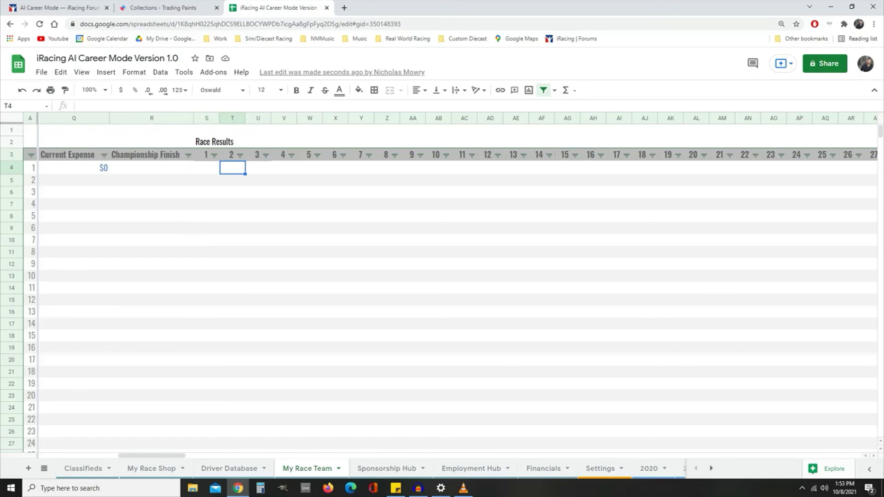
{"action": "key", "text": "Right"}
{"action": "key", "text": "Right"}
{"action": "key", "text": "Right"}
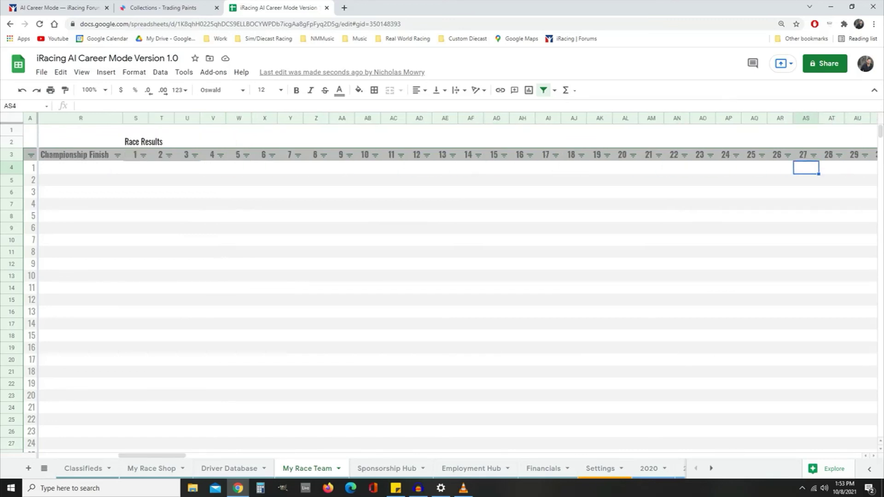
{"action": "key", "text": "Left"}
{"action": "key", "text": "Left"}
{"action": "key", "text": "Left"}
{"action": "key", "text": "Left"}
{"action": "key", "text": "Left"}
{"action": "key", "text": "Left"}
{"action": "key", "text": "Left"}
{"action": "key", "text": "Left"}
{"action": "key", "text": "Left"}
{"action": "key", "text": "Left"}
{"action": "key", "text": "Left"}
{"action": "key", "text": "Left"}
{"action": "key", "text": "Left"}
{"action": "key", "text": "Left"}
{"action": "key", "text": "Left"}
{"action": "key", "text": "Left"}
{"action": "key", "text": "Left"}
{"action": "key", "text": "Left"}
{"action": "key", "text": "Left"}
{"action": "key", "text": "Left"}
{"action": "key", "text": "Left"}
{"action": "key", "text": "Left"}
{"action": "key", "text": "Left"}
{"action": "key", "text": "Left"}
{"action": "key", "text": "Left"}
{"action": "key", "text": "Left"}
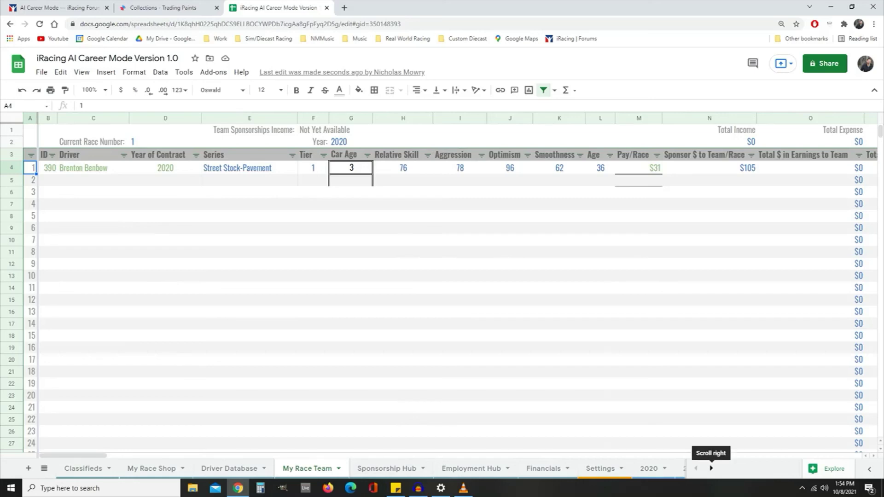
Look through the names of the remaining year and database sheets, and open the Employment History sheet.
{"action": "left_click", "coordinate": [712, 469]}
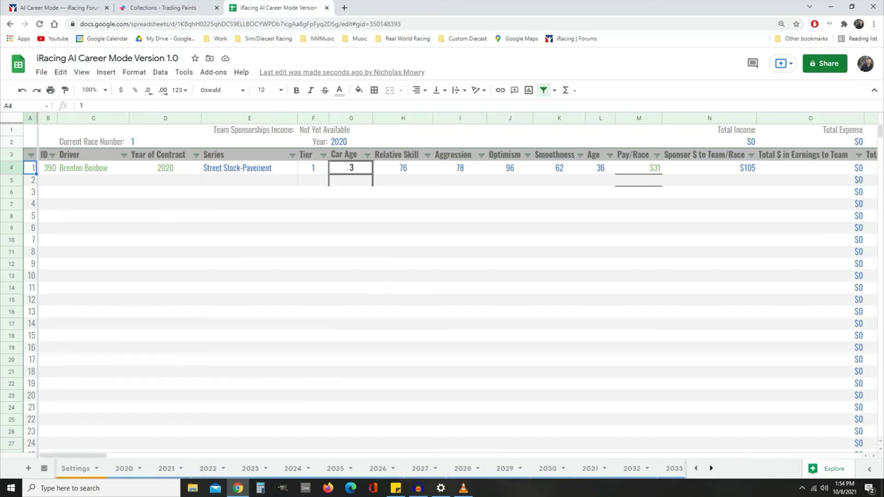
{"action": "left_click", "coordinate": [711, 468]}
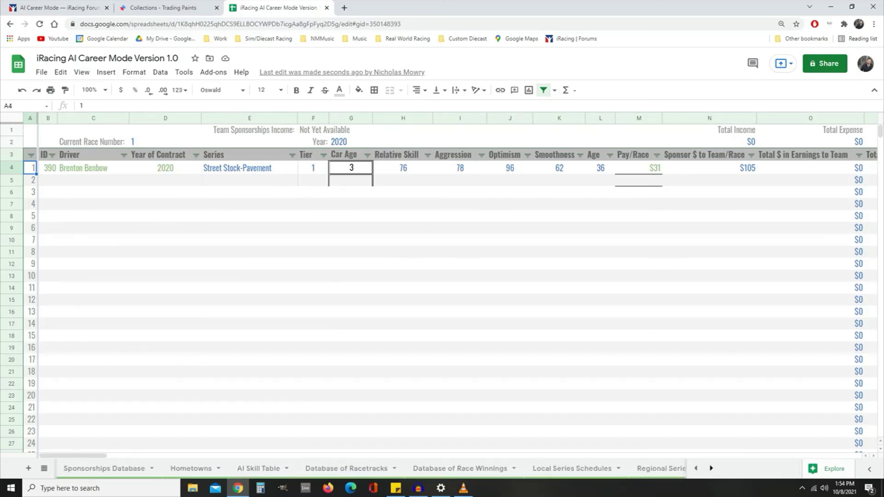
{"action": "left_click", "coordinate": [711, 468]}
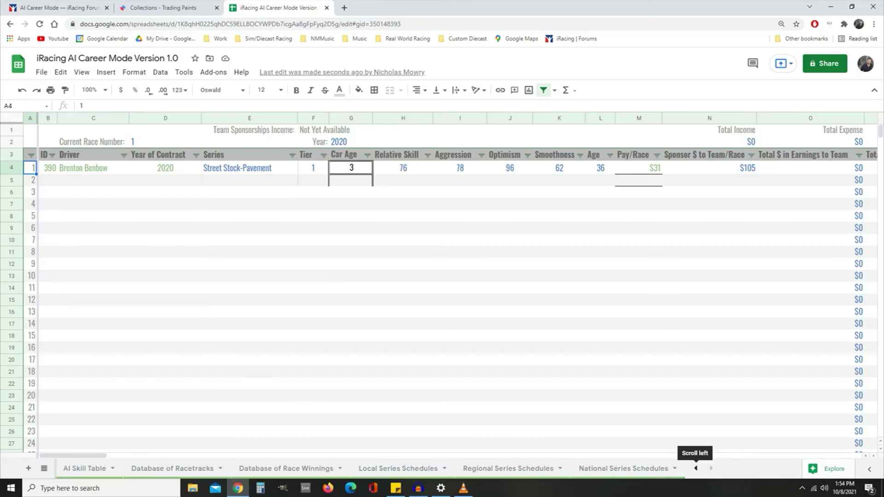
{"action": "left_click", "coordinate": [696, 468]}
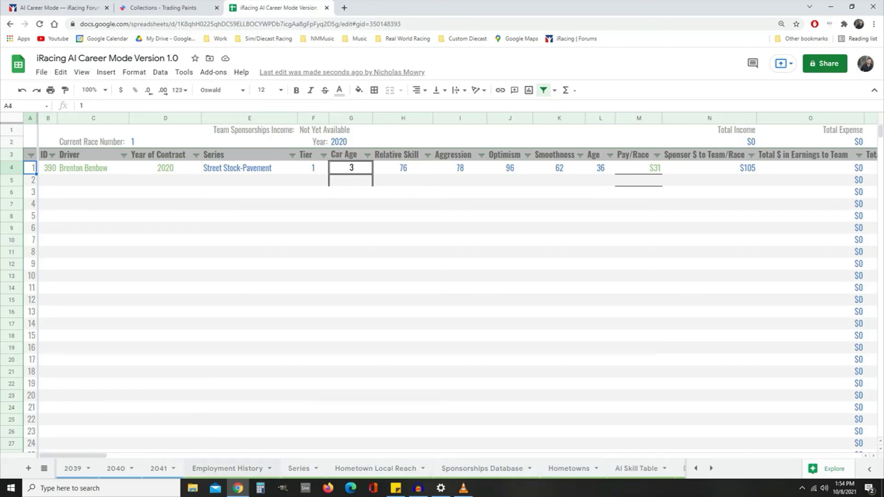
{"action": "left_click", "coordinate": [228, 468]}
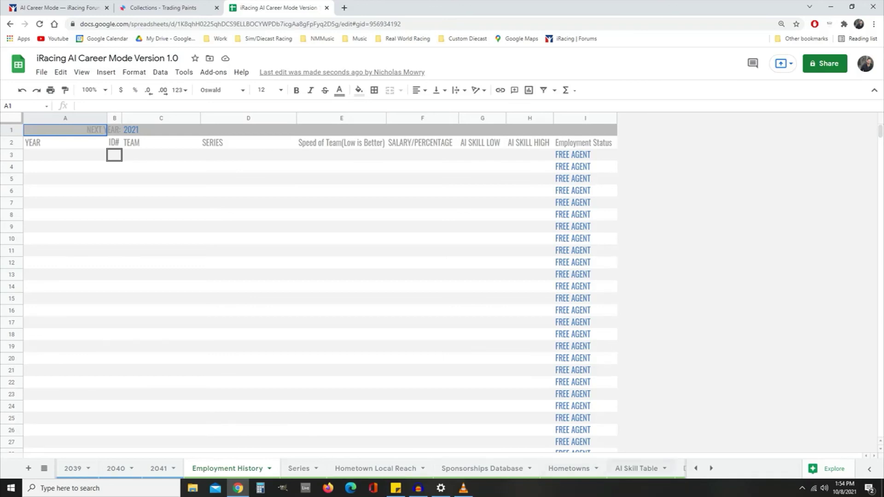
Change the Current Year on the Settings sheet to 2021.
{"action": "left_click", "coordinate": [696, 468]}
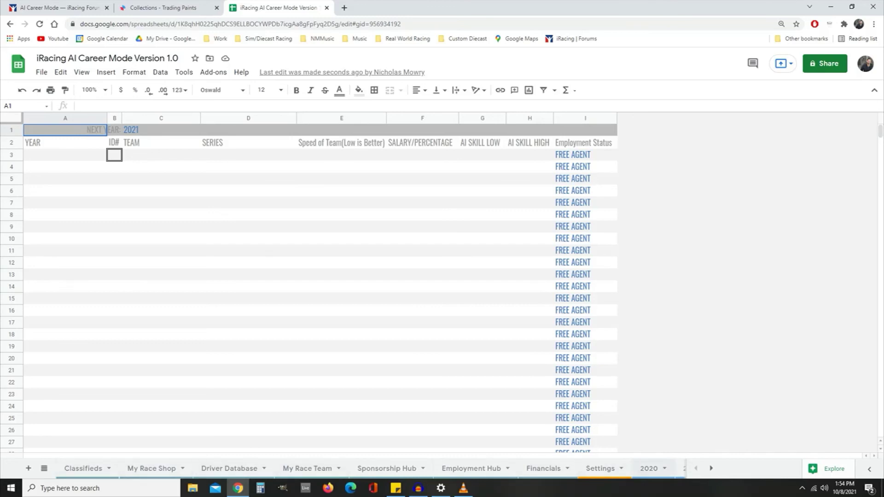
{"action": "left_click", "coordinate": [711, 468]}
{"action": "left_click", "coordinate": [712, 468]}
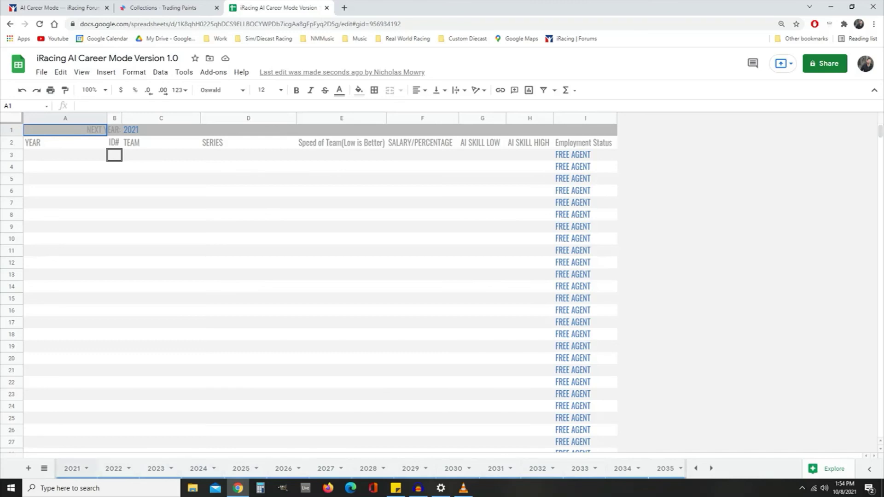
{"action": "left_click", "coordinate": [696, 468]}
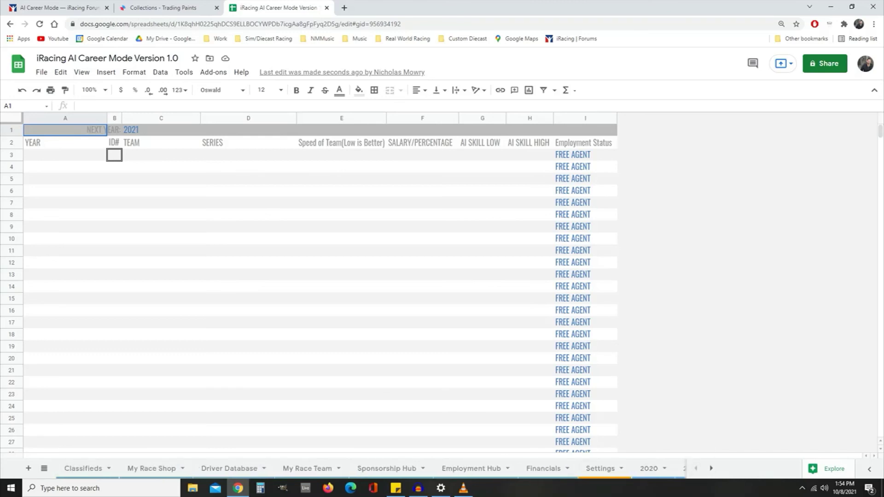
{"action": "left_click", "coordinate": [600, 468]}
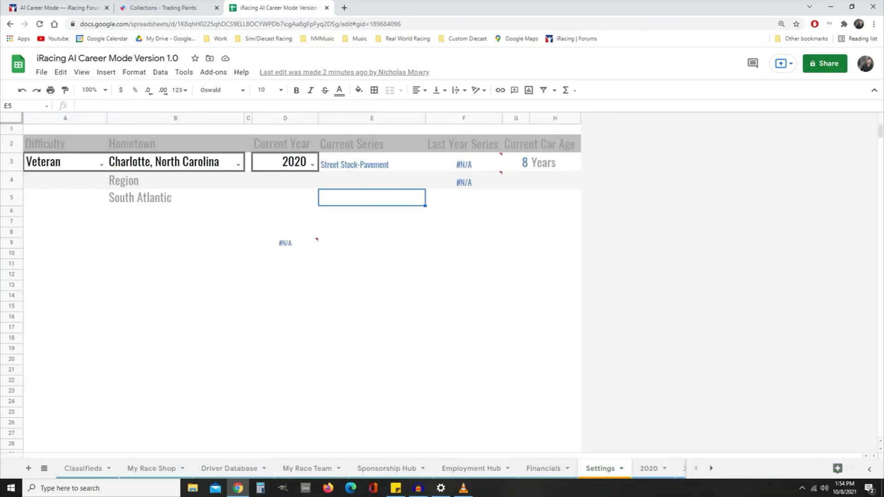
{"action": "left_click", "coordinate": [312, 165]}
{"action": "left_click", "coordinate": [284, 193]}
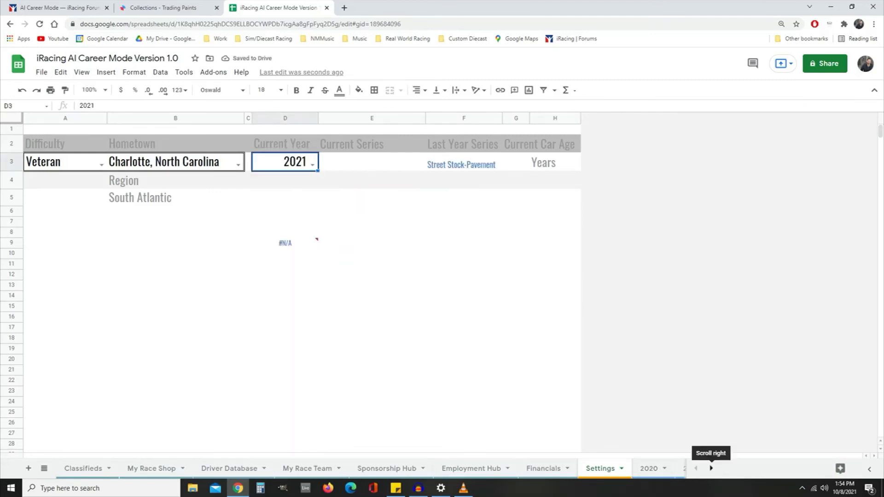
Open the 2021 season sheet to view its empty race table and starting balance.
{"action": "left_click", "coordinate": [711, 468]}
{"action": "left_click", "coordinate": [711, 469]}
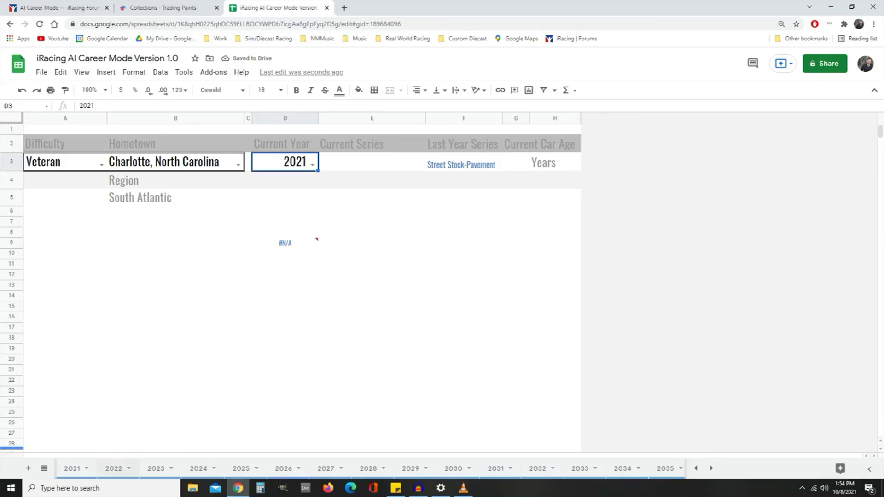
{"action": "left_click", "coordinate": [72, 468]}
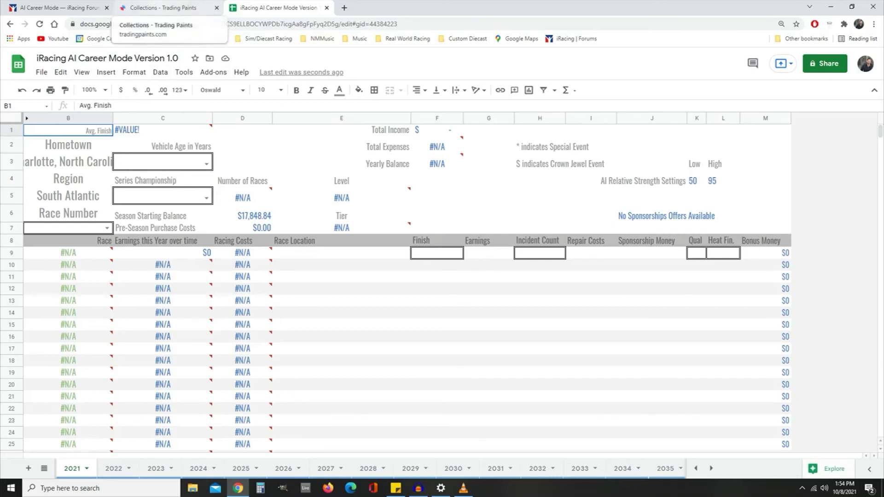
Switch to the AI Career Mode thread on the iRacing forum and review the post's instructions, collection links and comments down to the reply box.
{"action": "left_click", "coordinate": [162, 8]}
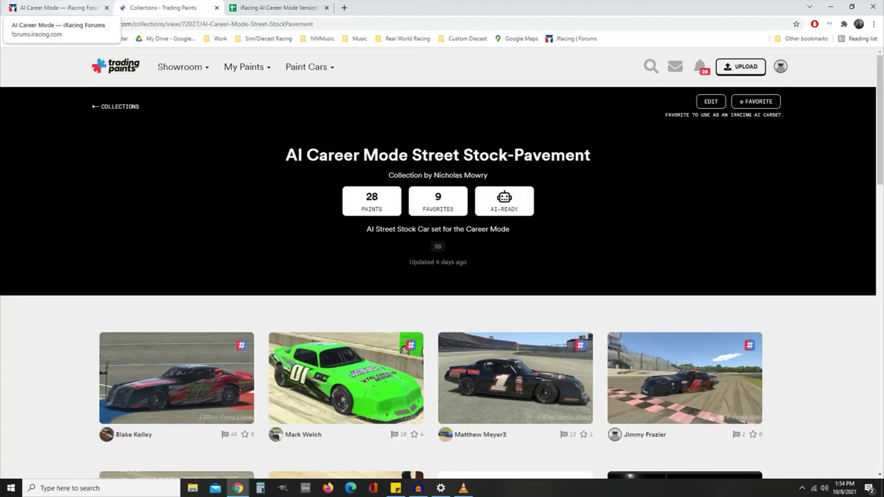
{"action": "left_click", "coordinate": [59, 7]}
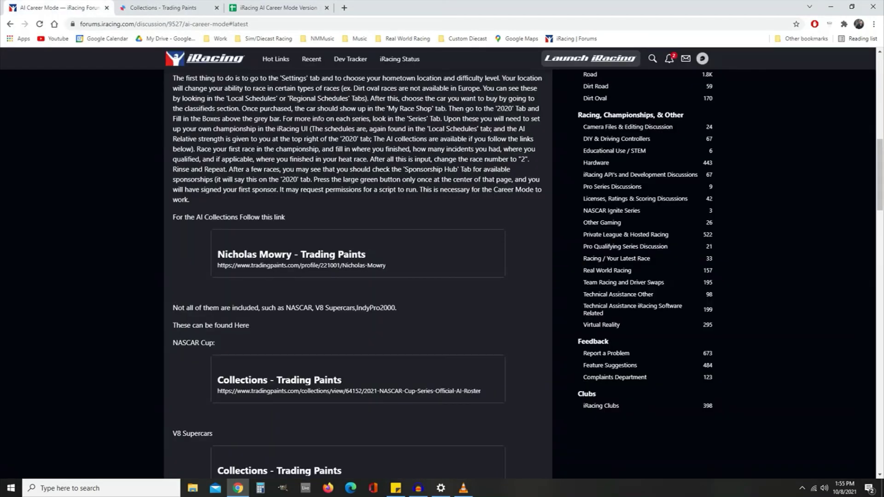
{"action": "scroll", "coordinate": [357, 274], "scroll_direction": "up", "scroll_amount": 10}
{"action": "key", "text": "End"}
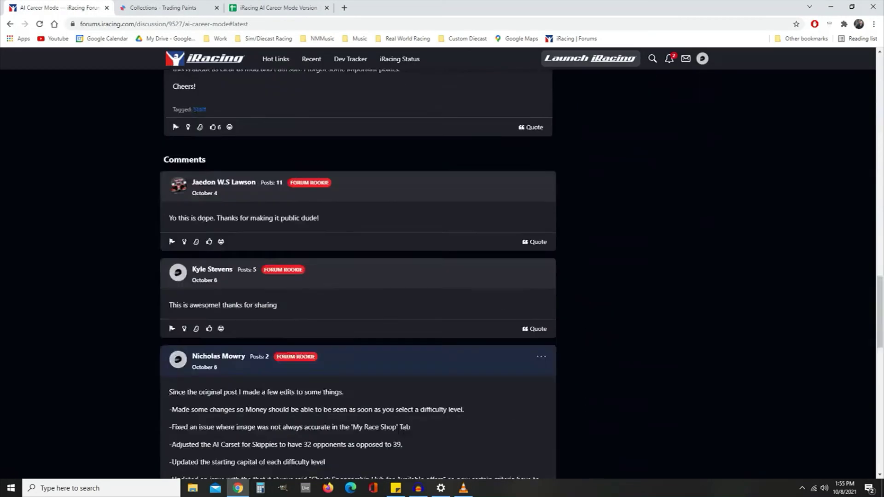
{"action": "scroll", "coordinate": [443, 272], "scroll_direction": "up", "scroll_amount": 2}
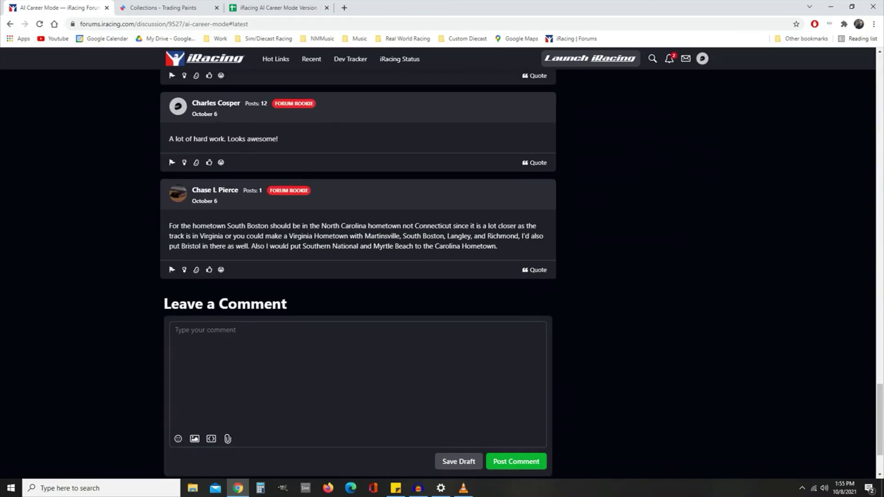
{"action": "scroll", "coordinate": [359, 272], "scroll_direction": "up", "scroll_amount": 15}
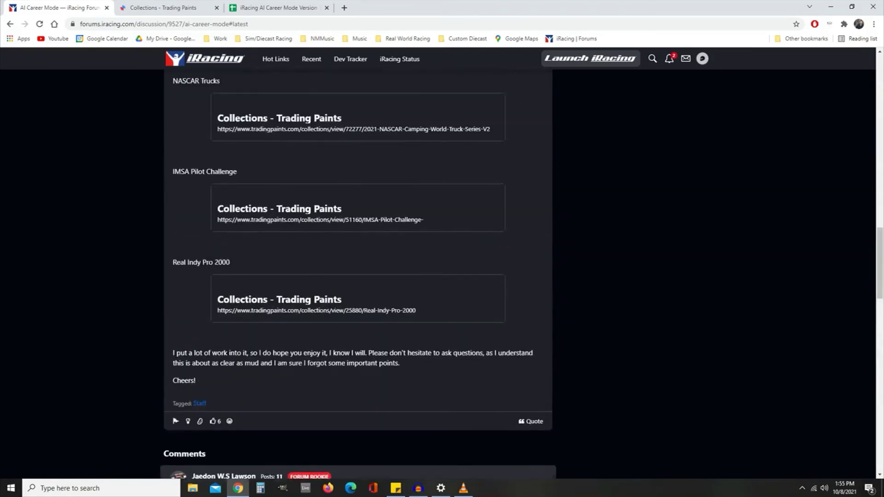
{"action": "scroll", "coordinate": [360, 272], "scroll_direction": "up", "scroll_amount": 20}
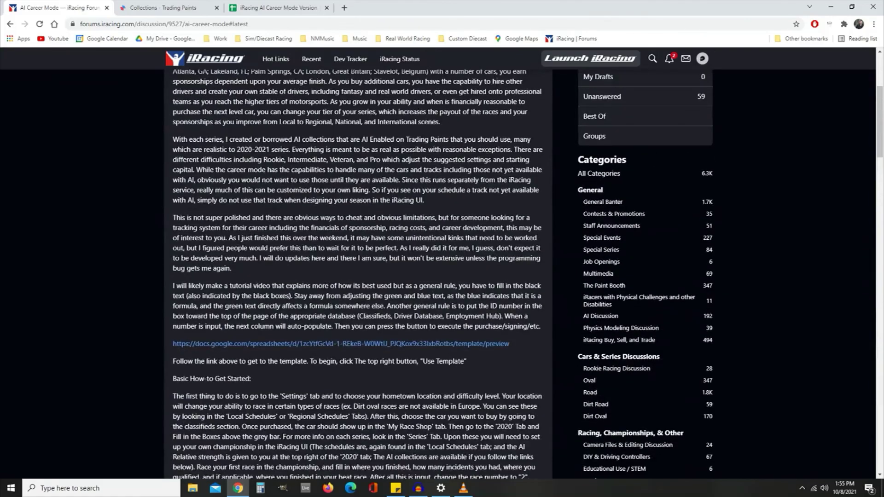
{"action": "scroll", "coordinate": [359, 272], "scroll_direction": "down", "scroll_amount": 20}
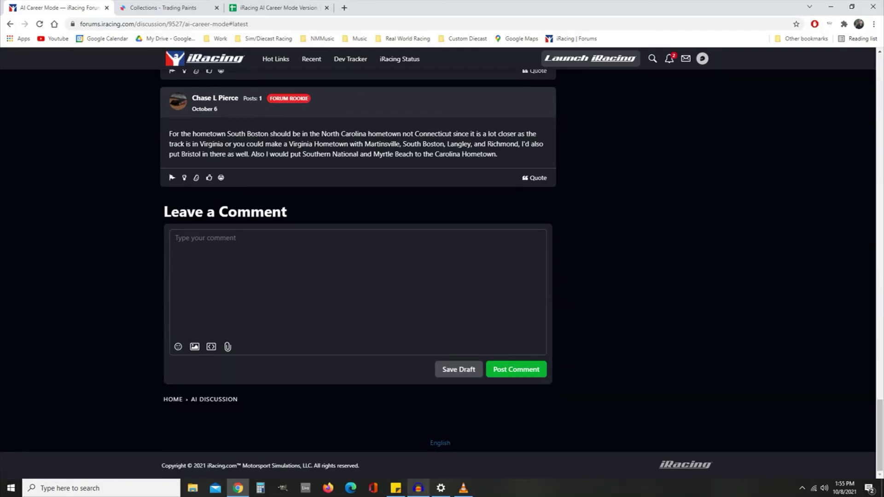
{"action": "mouse_move", "coordinate": [418, 488]}
{"action": "mouse_move", "coordinate": [463, 488]}
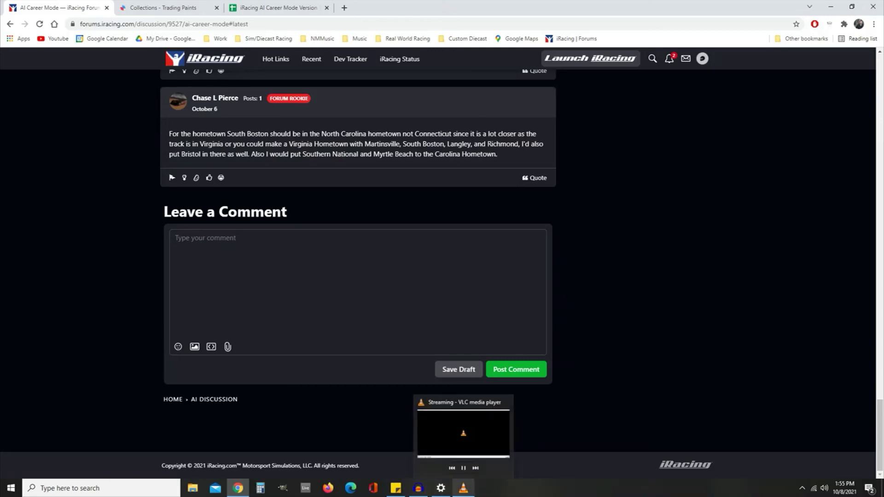